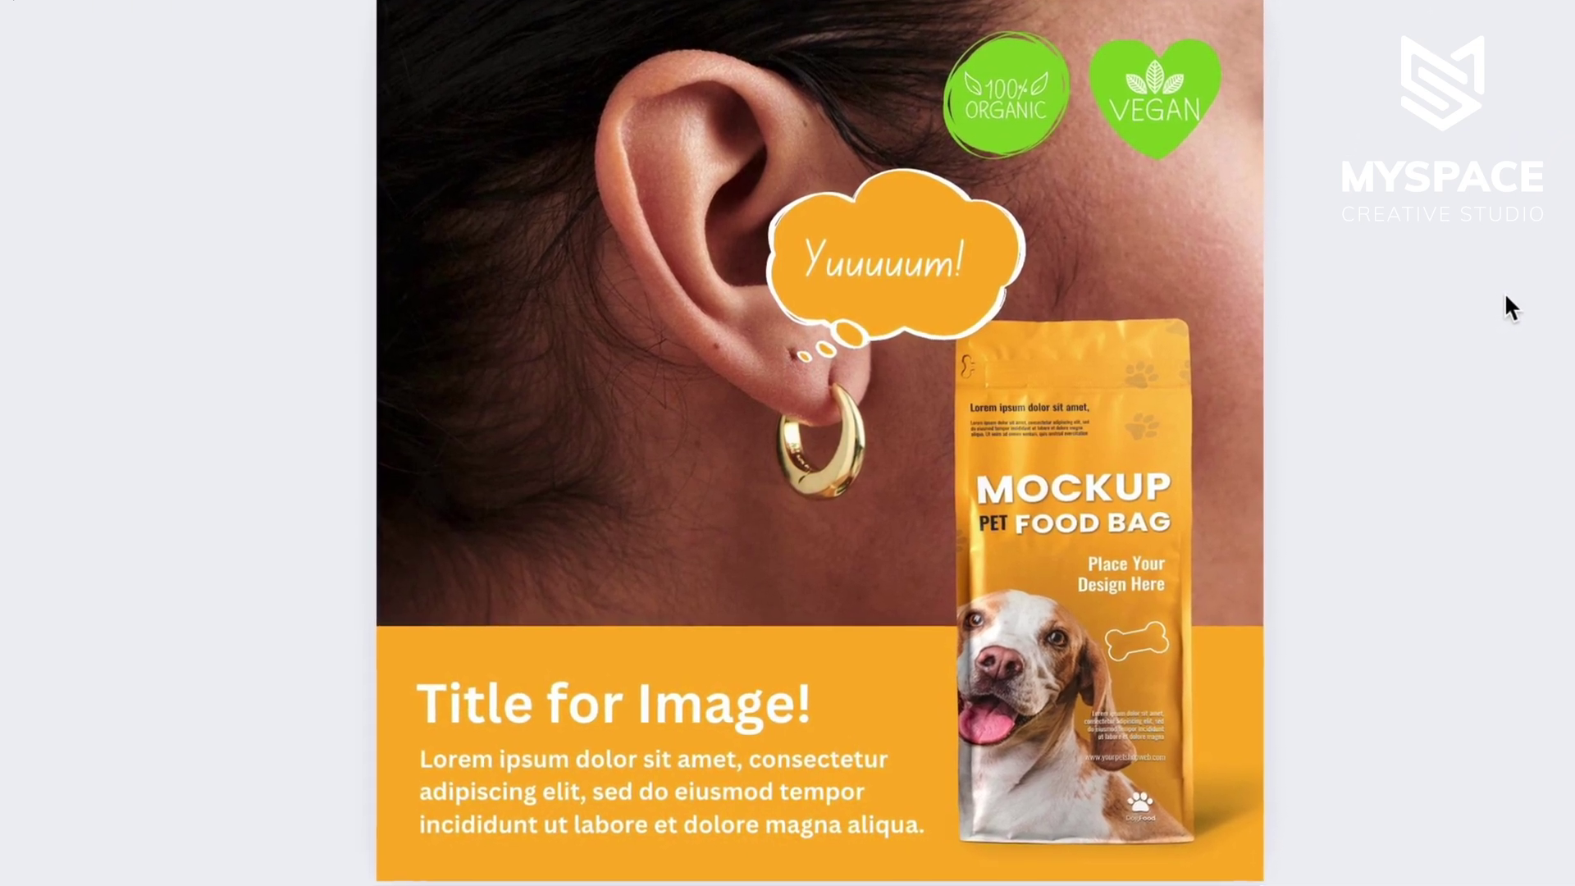
- Replace the title text with "Elegant Gold Earrings" and widen its text box past the end of the title
left_click(549, 714)
type("Elegant Gold Earrings")
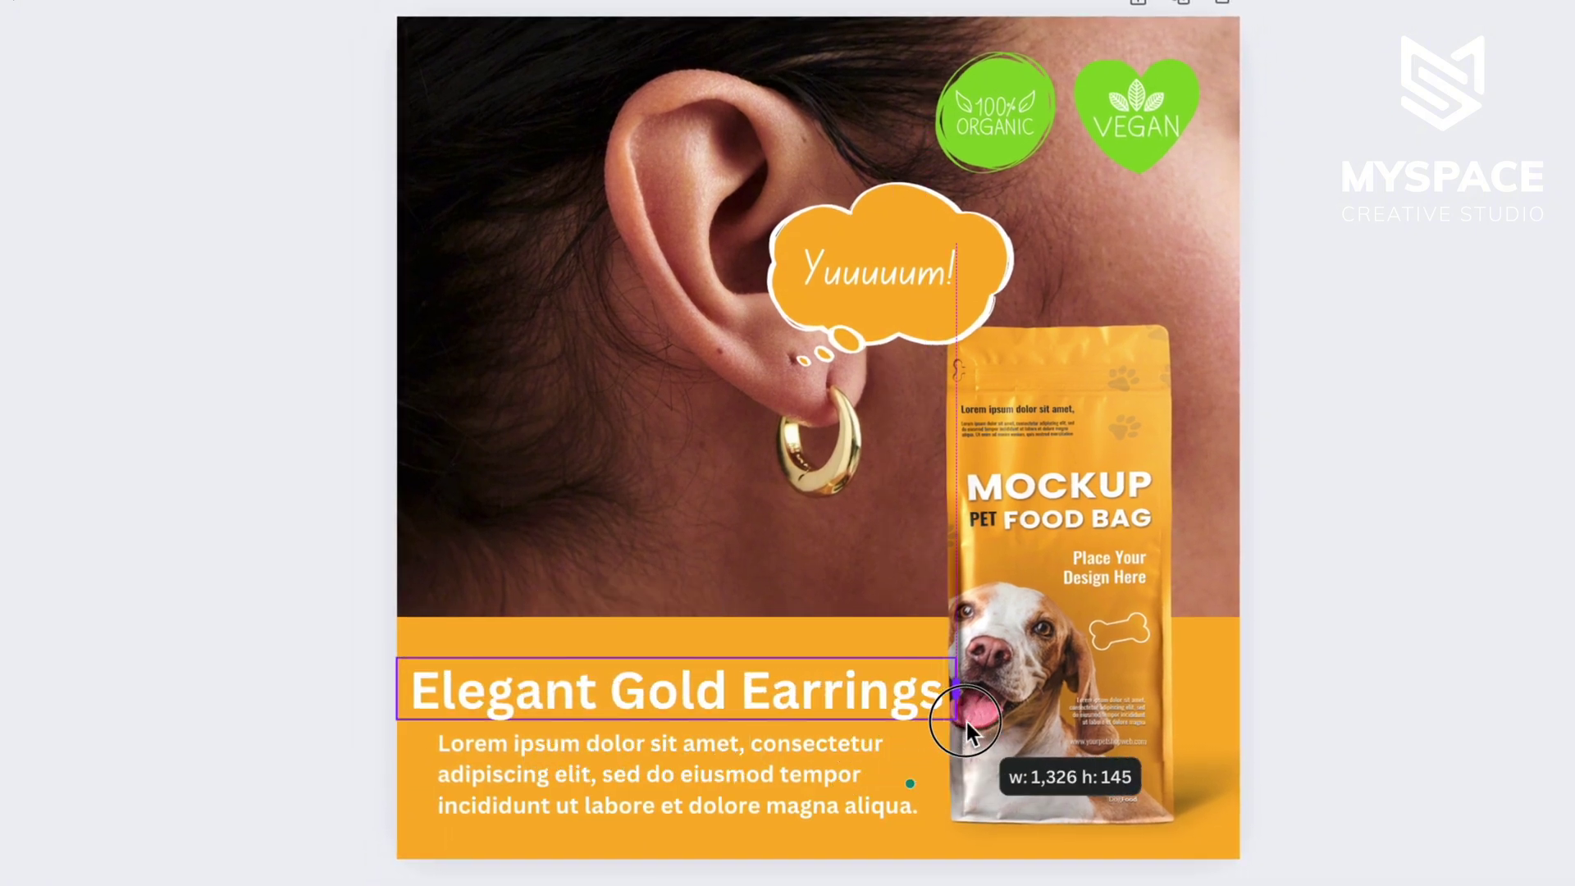
left_click_drag(966, 718, 1017, 720)
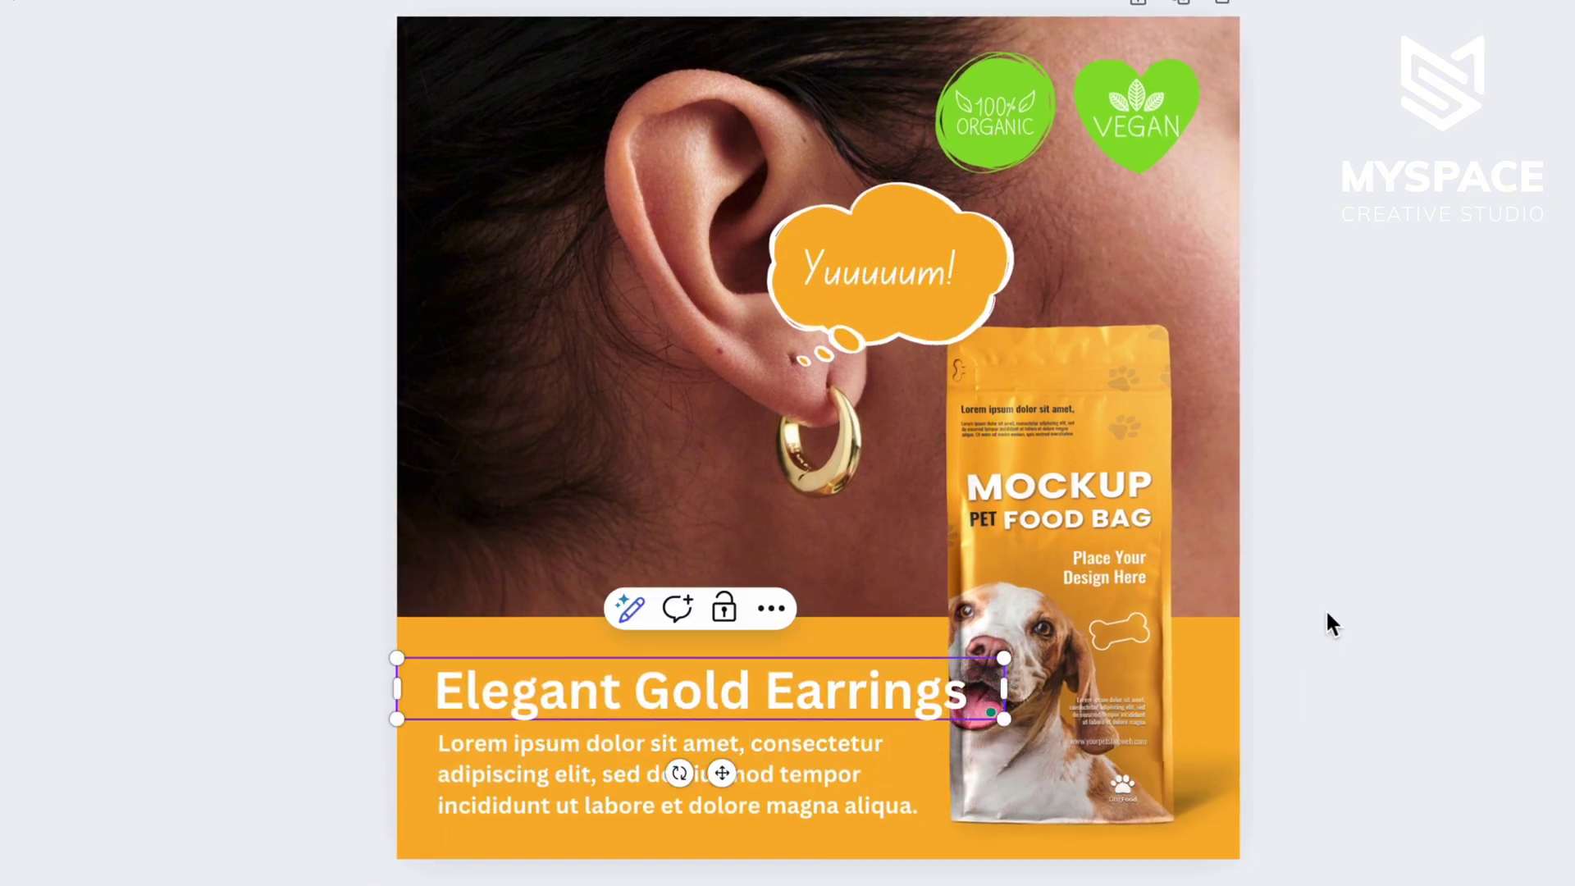
- Shrink the pet food bag image so it clears the end of the title
left_click(1164, 497)
left_click_drag(831, 263, 916, 312)
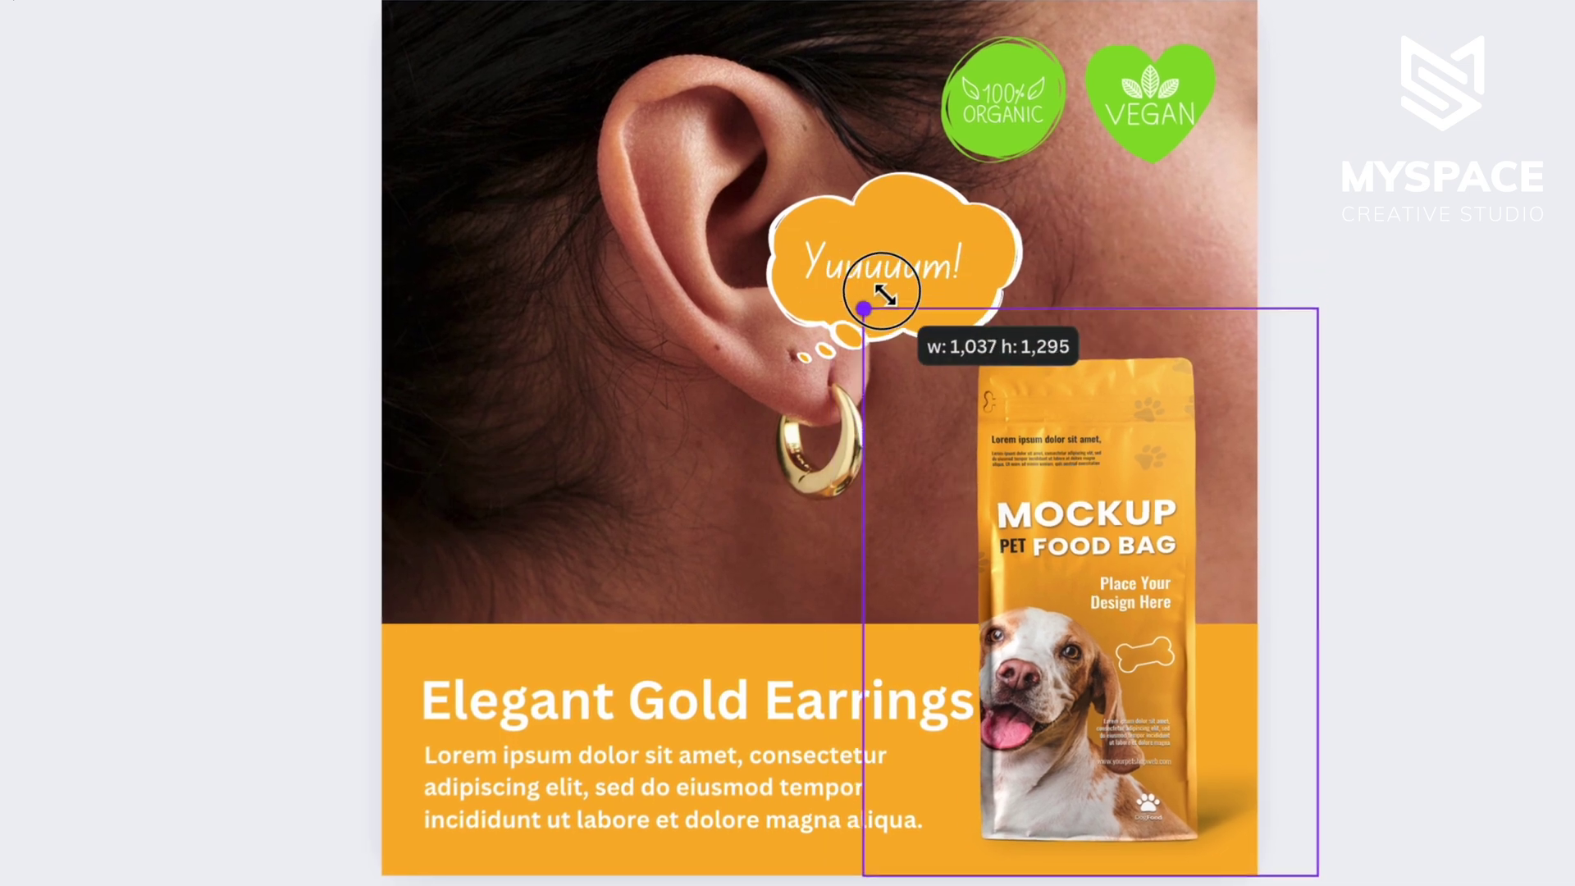
left_click(1532, 532)
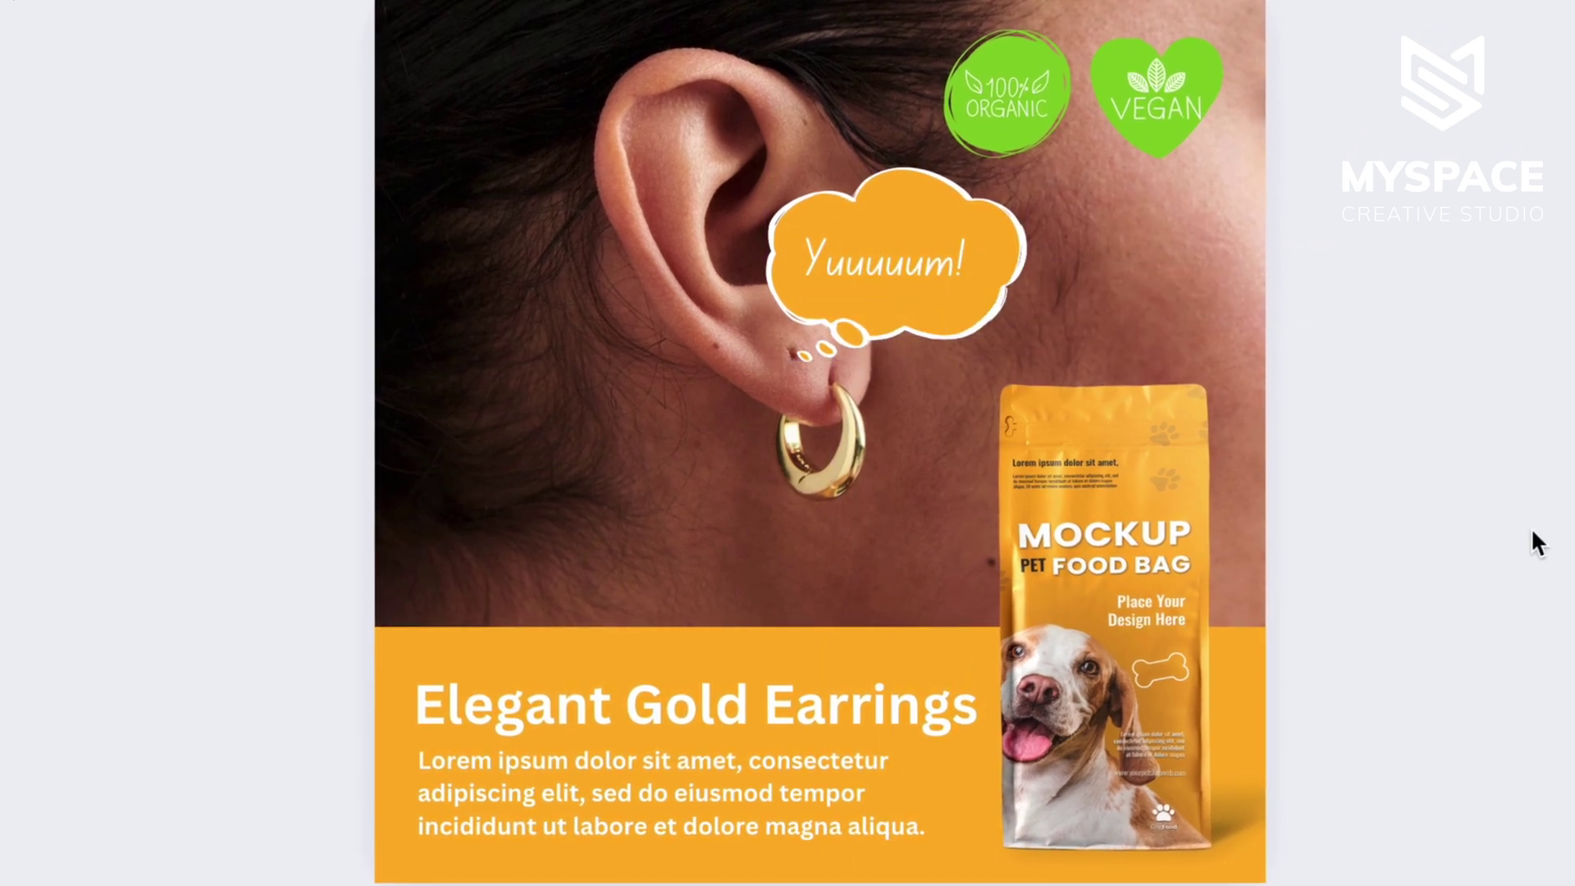
- Replace the description with "Discover the perfect blend of elegance and simplicity with these 18k gold vermeil earrings." and narrow its text box slightly
left_click(629, 780)
key("Return")
type("Discover the perfect blend of elegance and simplicity with these 18k gold vermeil earrings.")
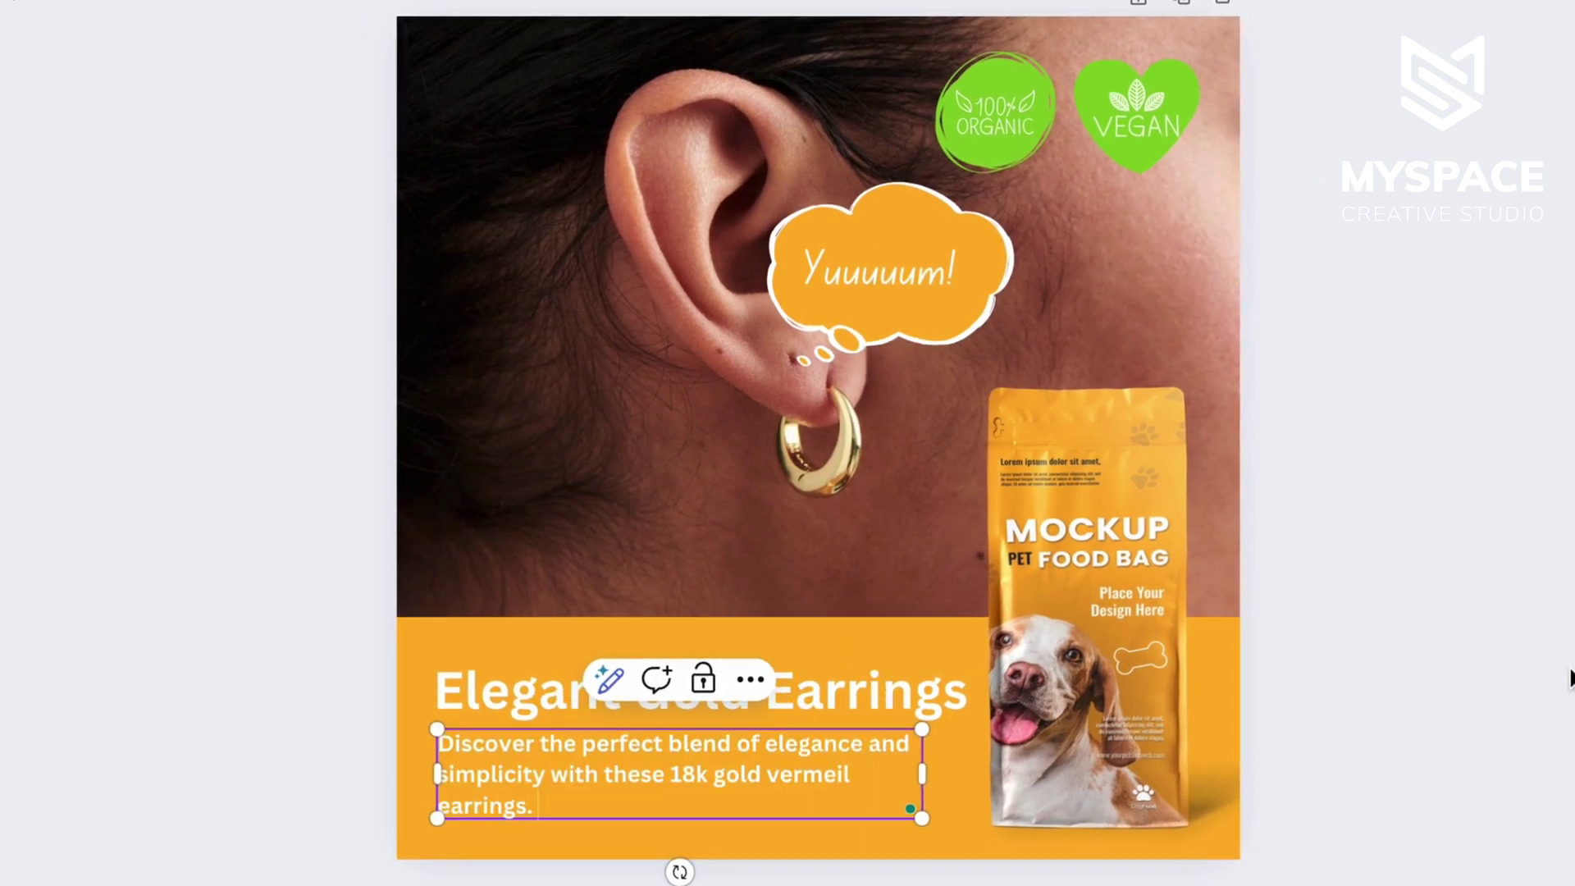
left_click(788, 772)
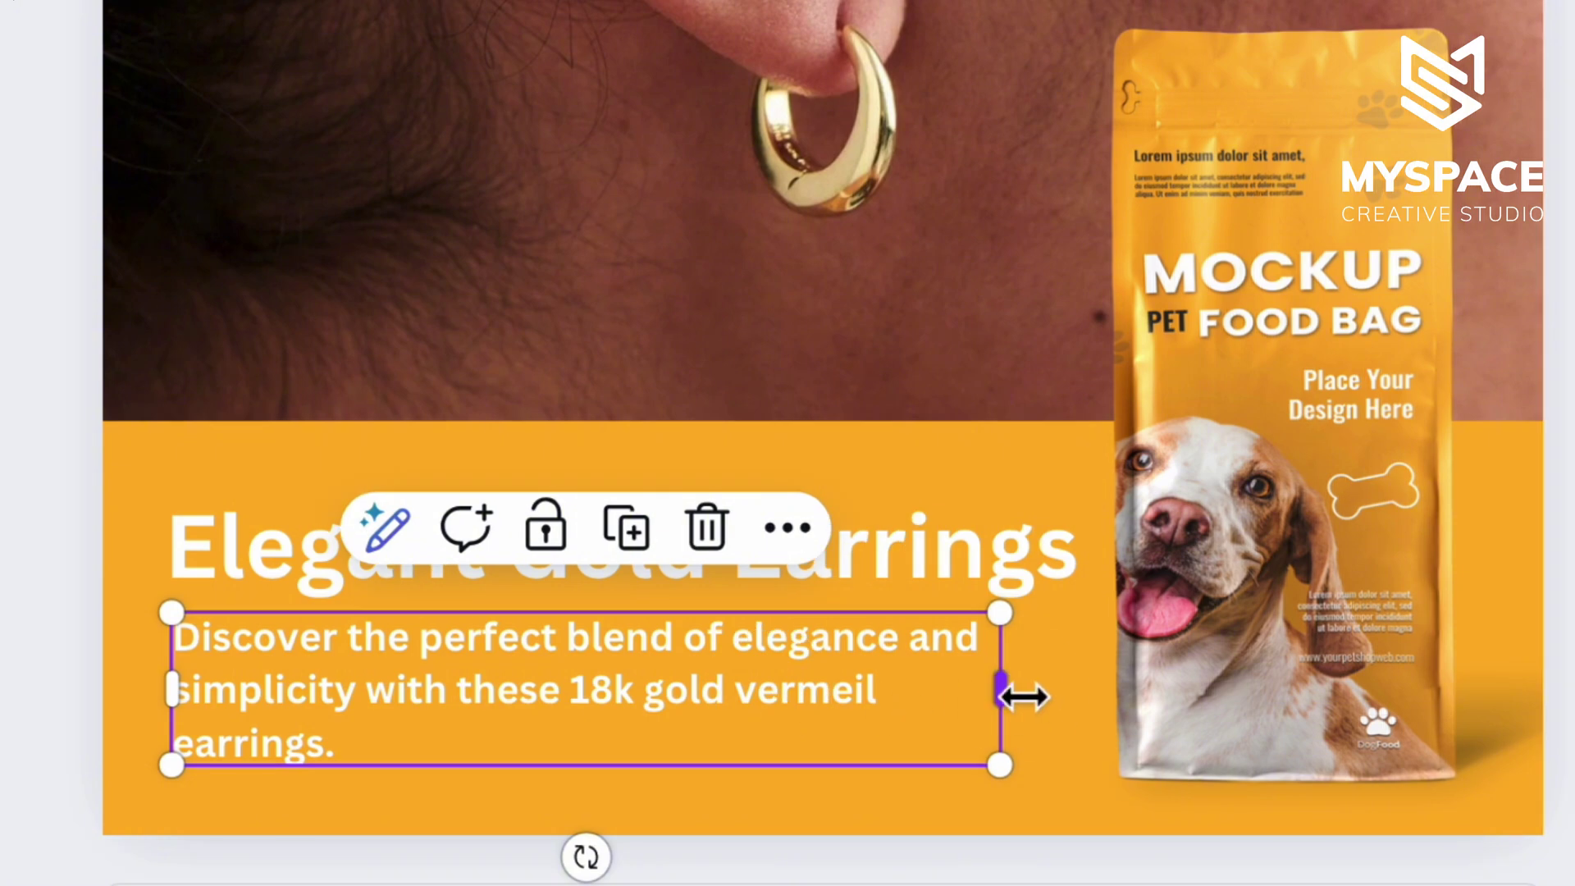
left_click_drag(1023, 696, 995, 699)
left_click(1557, 680)
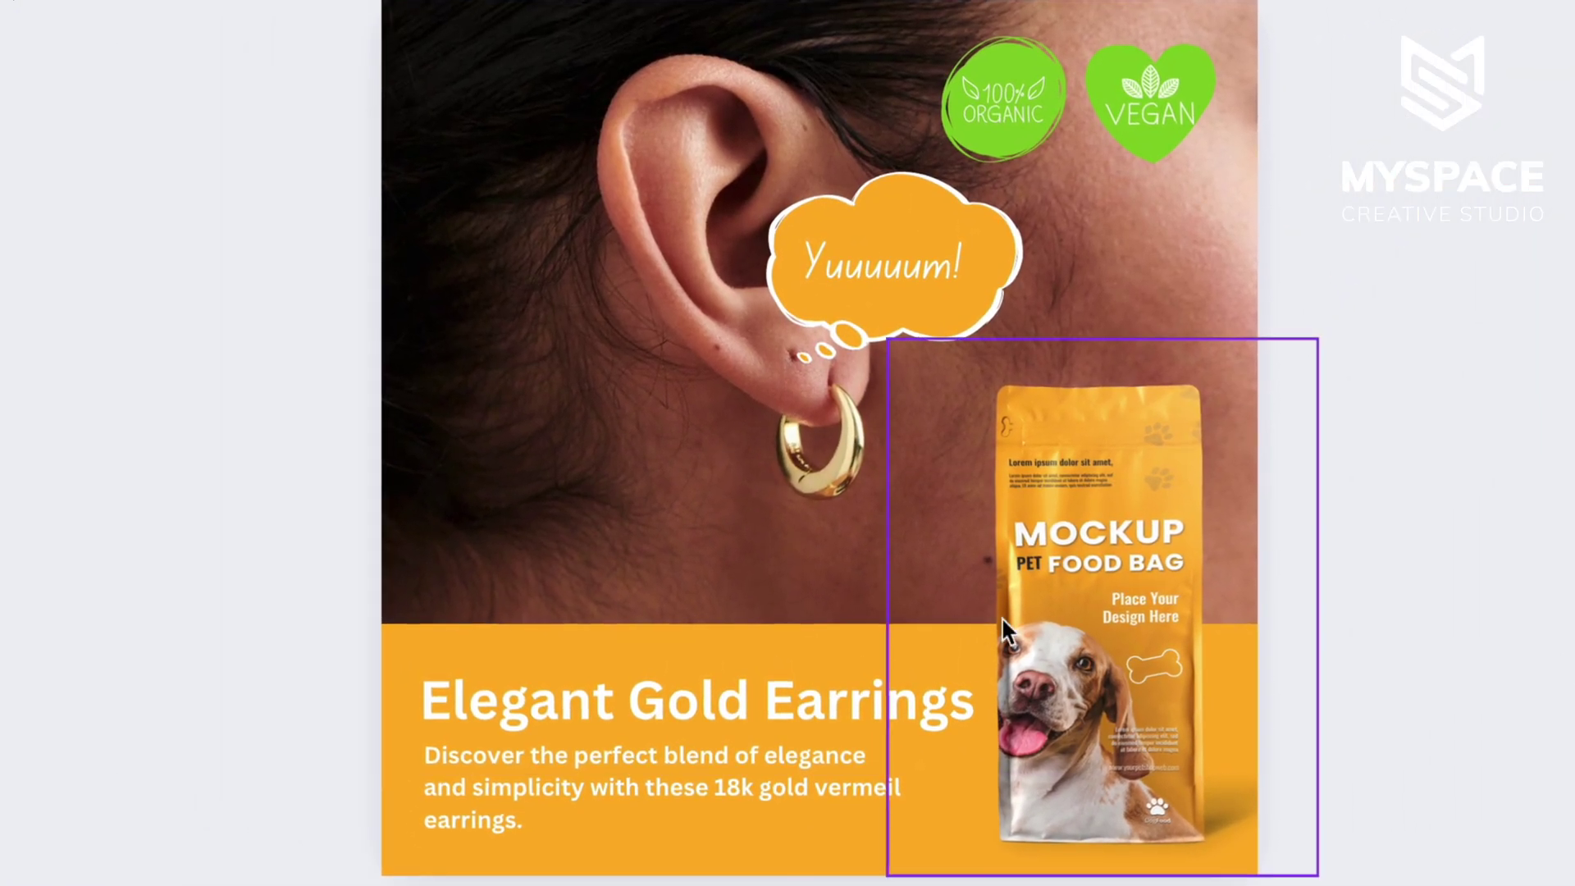
- Replace the pet food bag image with the uploaded product photo of the gold earrings
left_click(1103, 517)
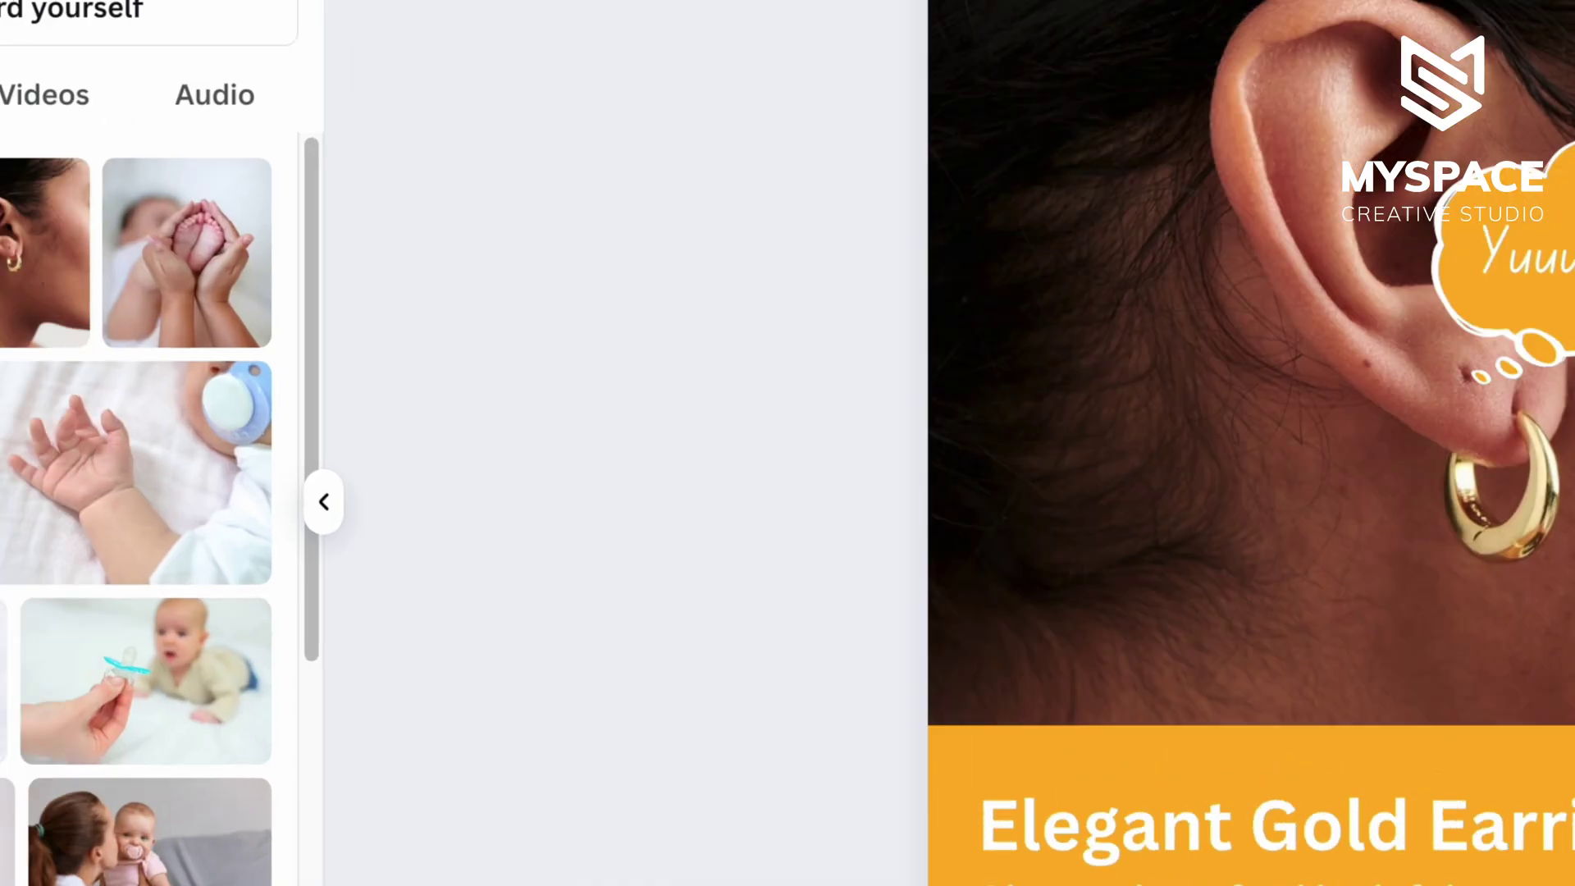
left_click_drag(0, 310, 1574, 628)
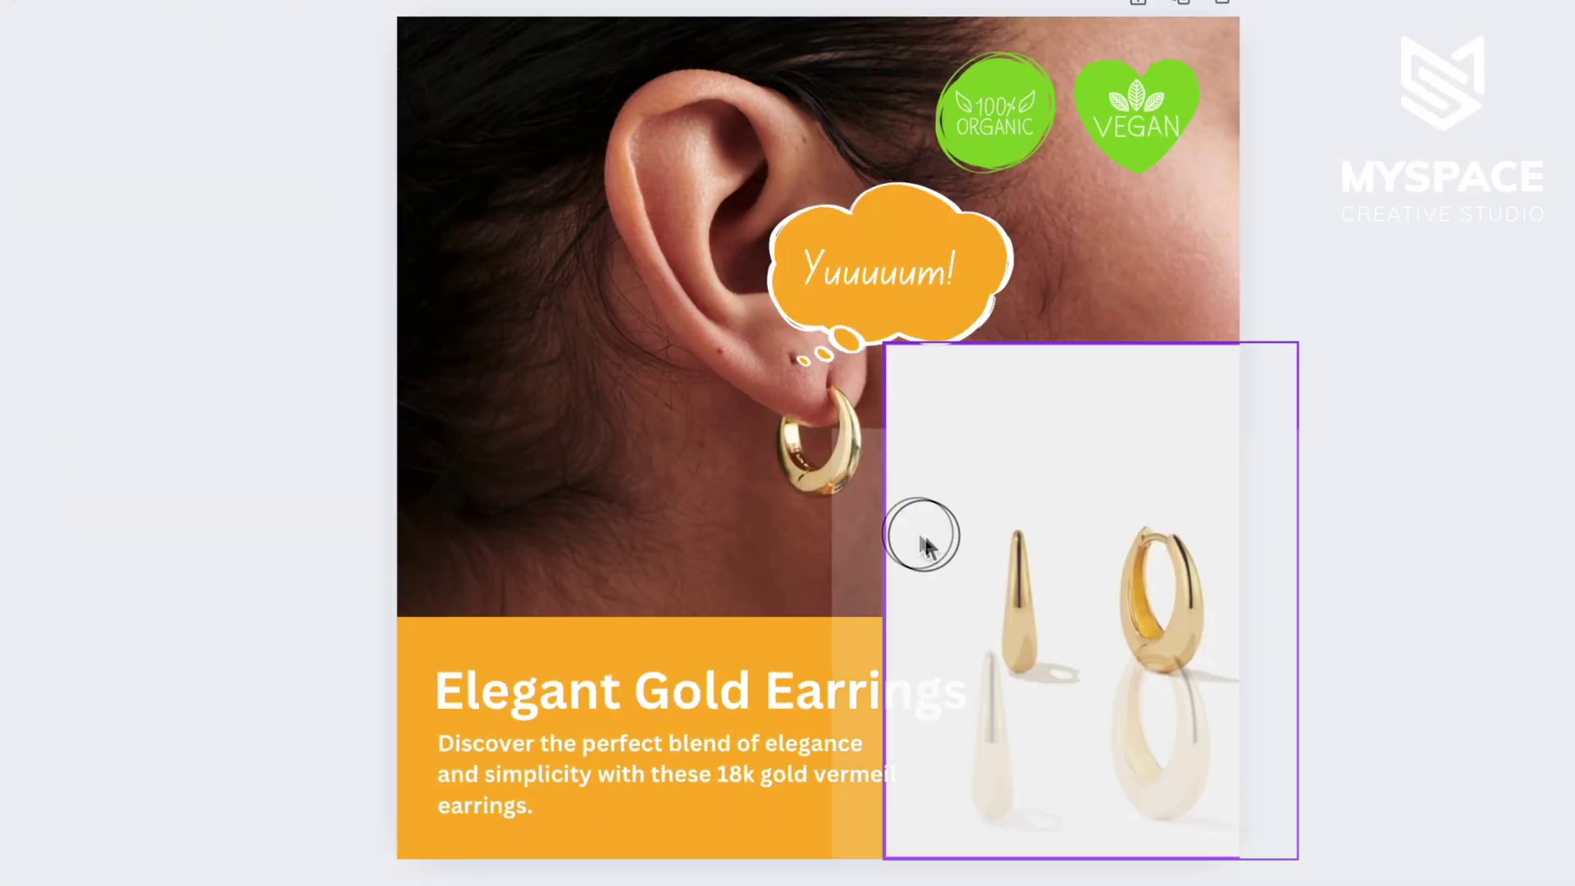
left_click_drag(922, 541, 1038, 579)
left_click(1441, 512)
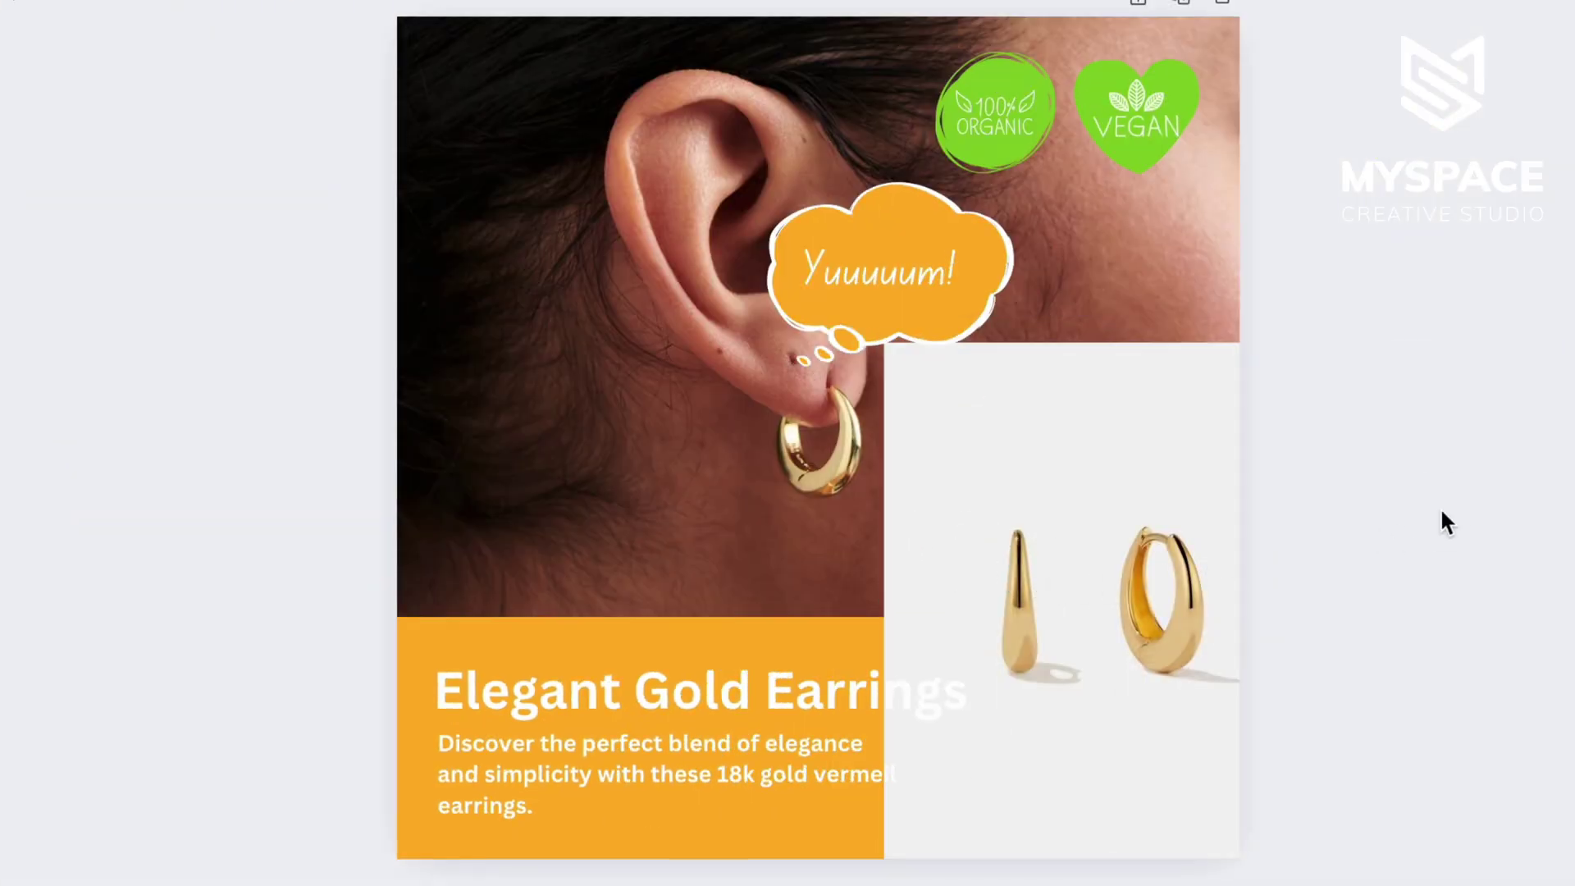
- Crop the product photo to the front-facing hoop earring and remove its background
left_click(1066, 525)
left_click_drag(851, 605, 1048, 615)
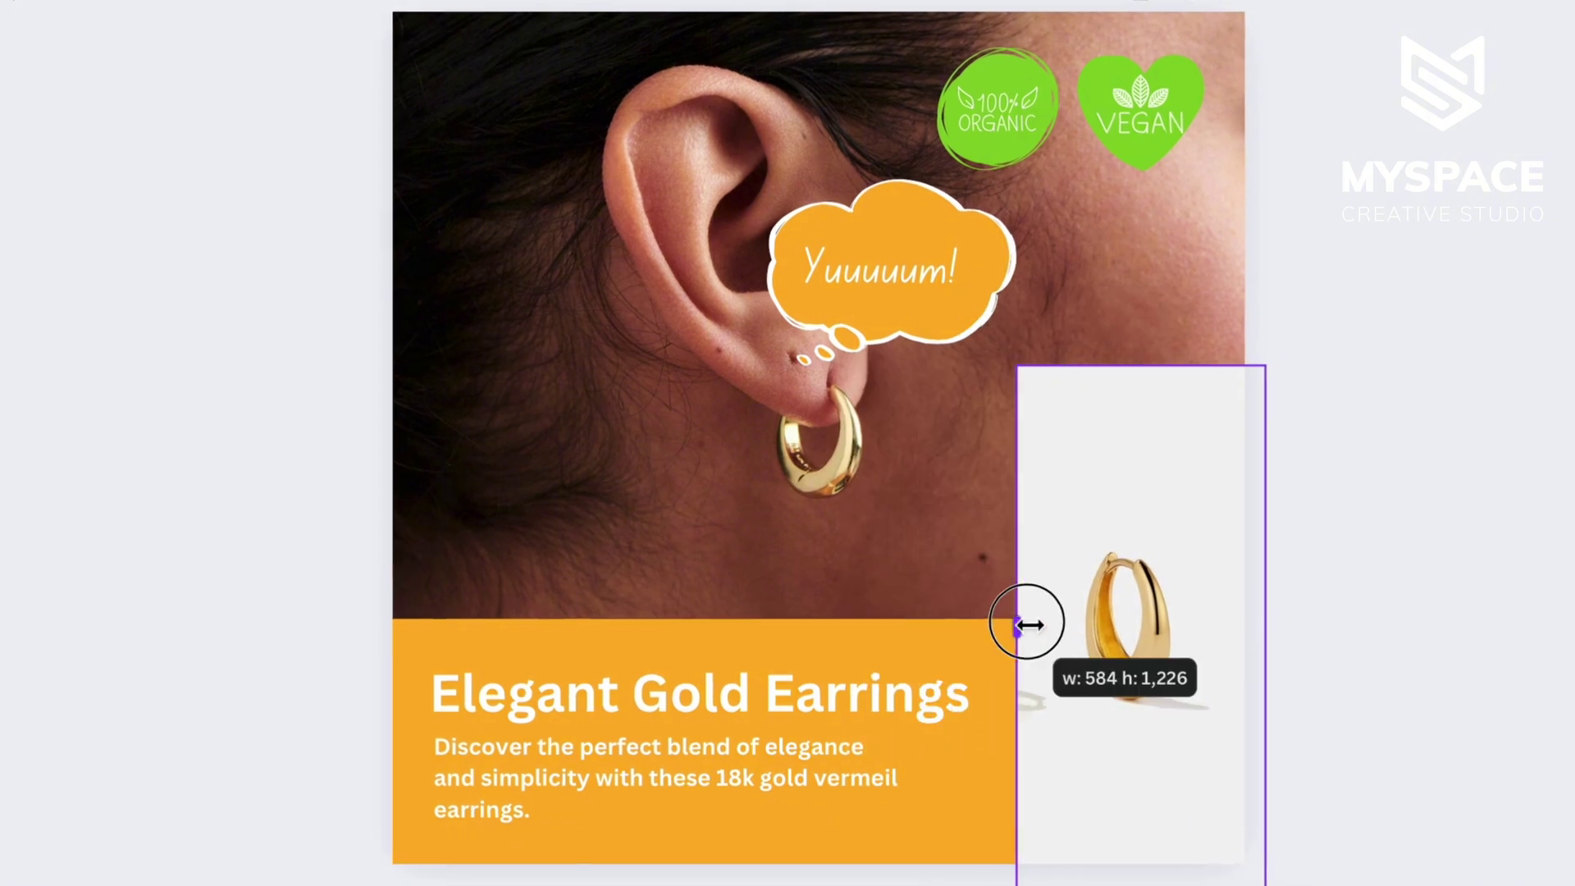
left_click_drag(1161, 364, 1161, 505)
left_click_drag(1174, 869, 1174, 753)
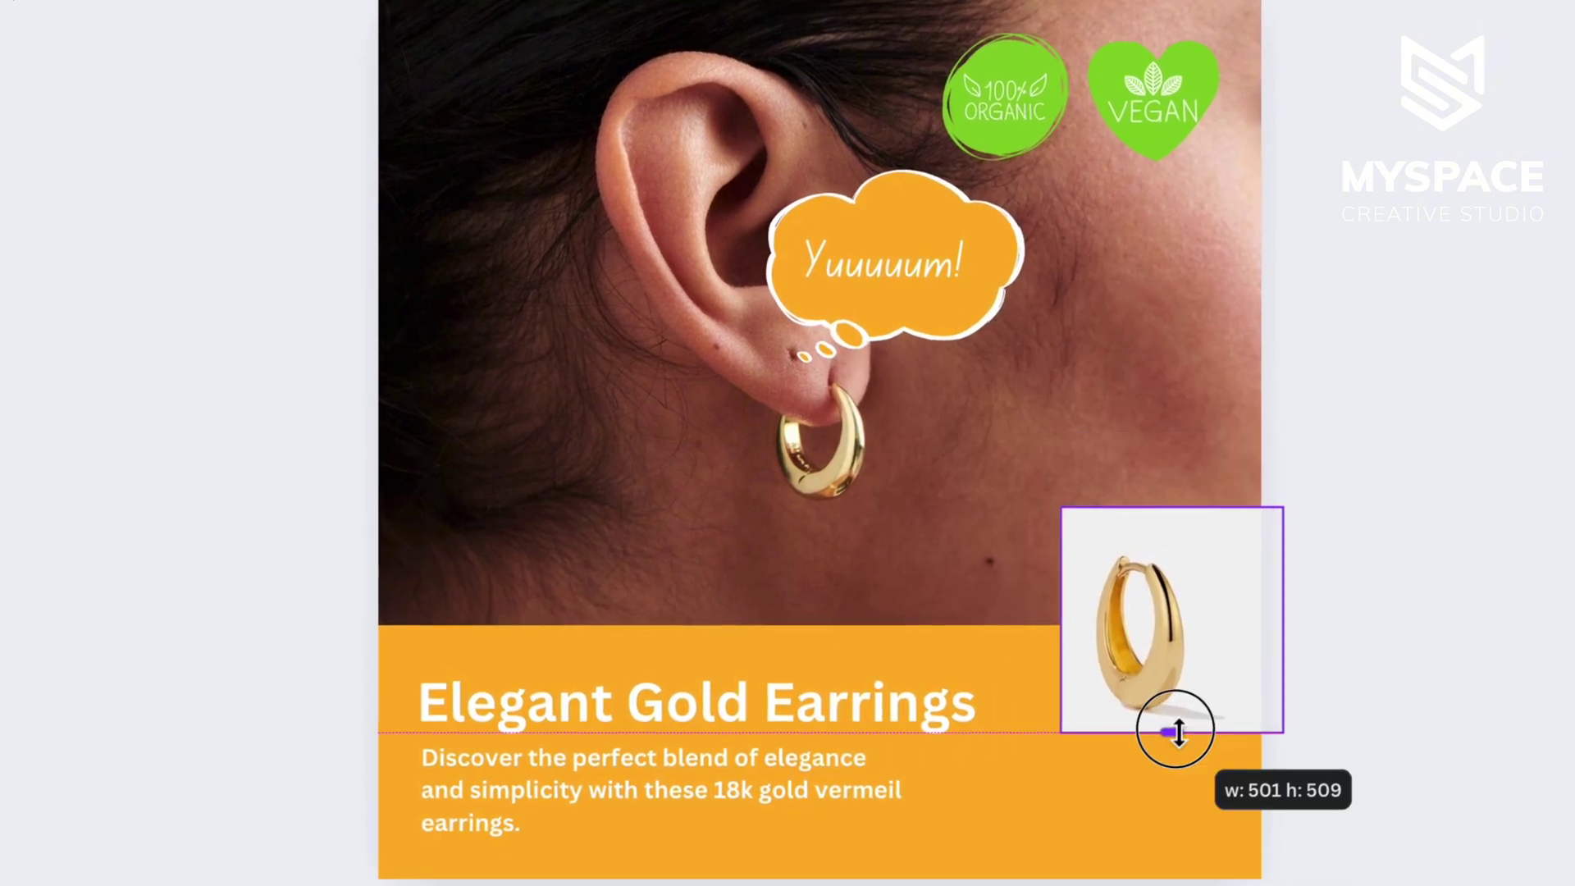
left_click_drag(1285, 631, 1125, 653)
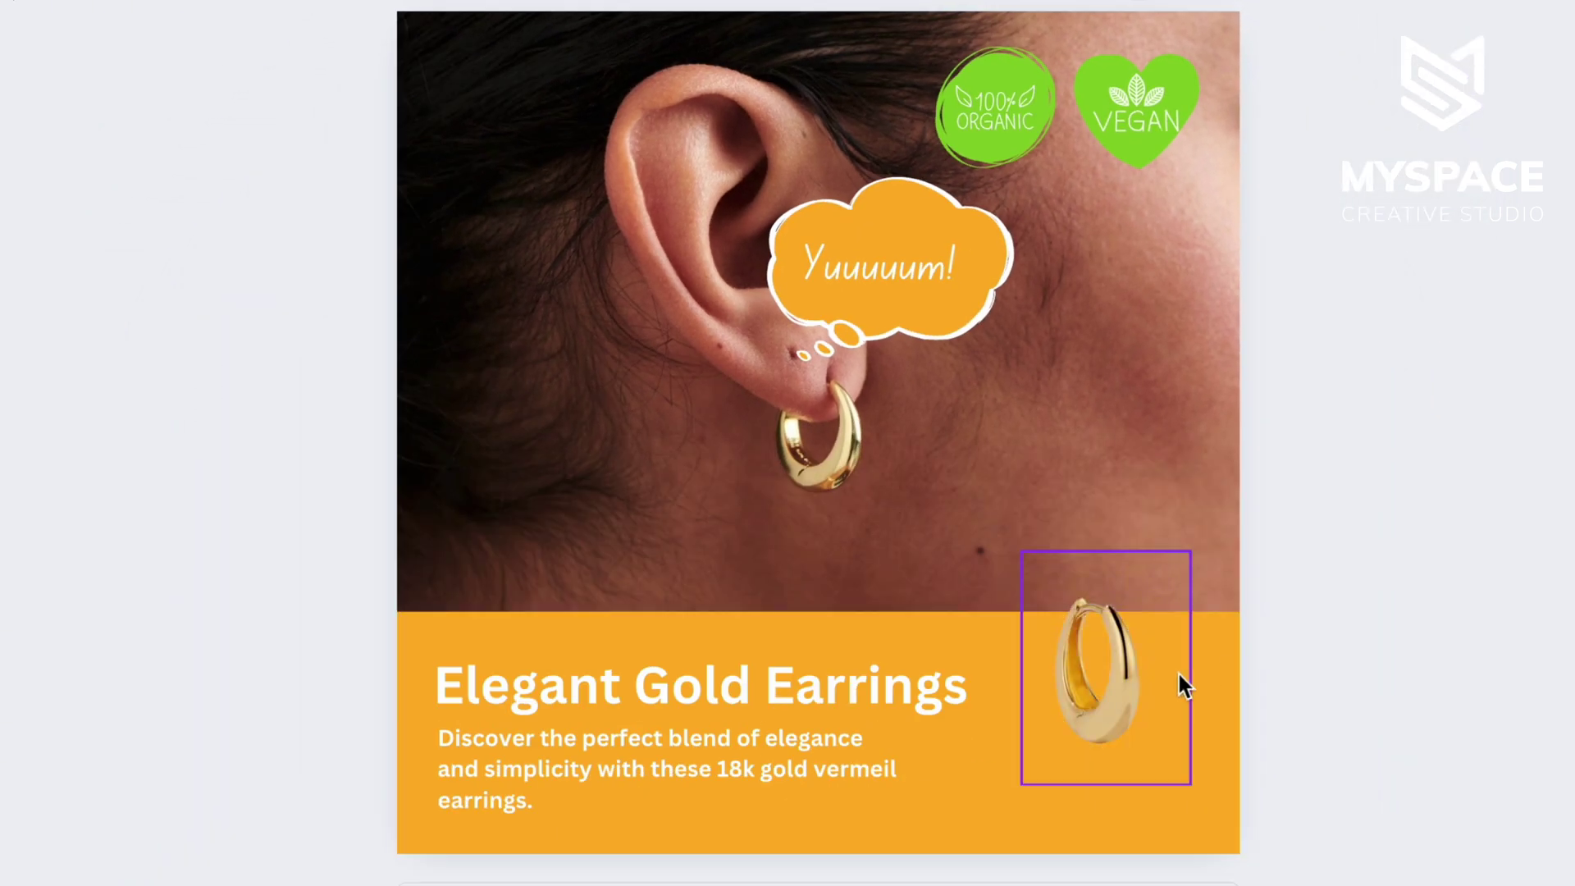
- Trim the empty side and lower margins around the hoop earring cutout
left_click_drag(1158, 669, 1158, 668)
left_click_drag(1021, 665, 1045, 668)
left_click_drag(1120, 796, 1118, 766)
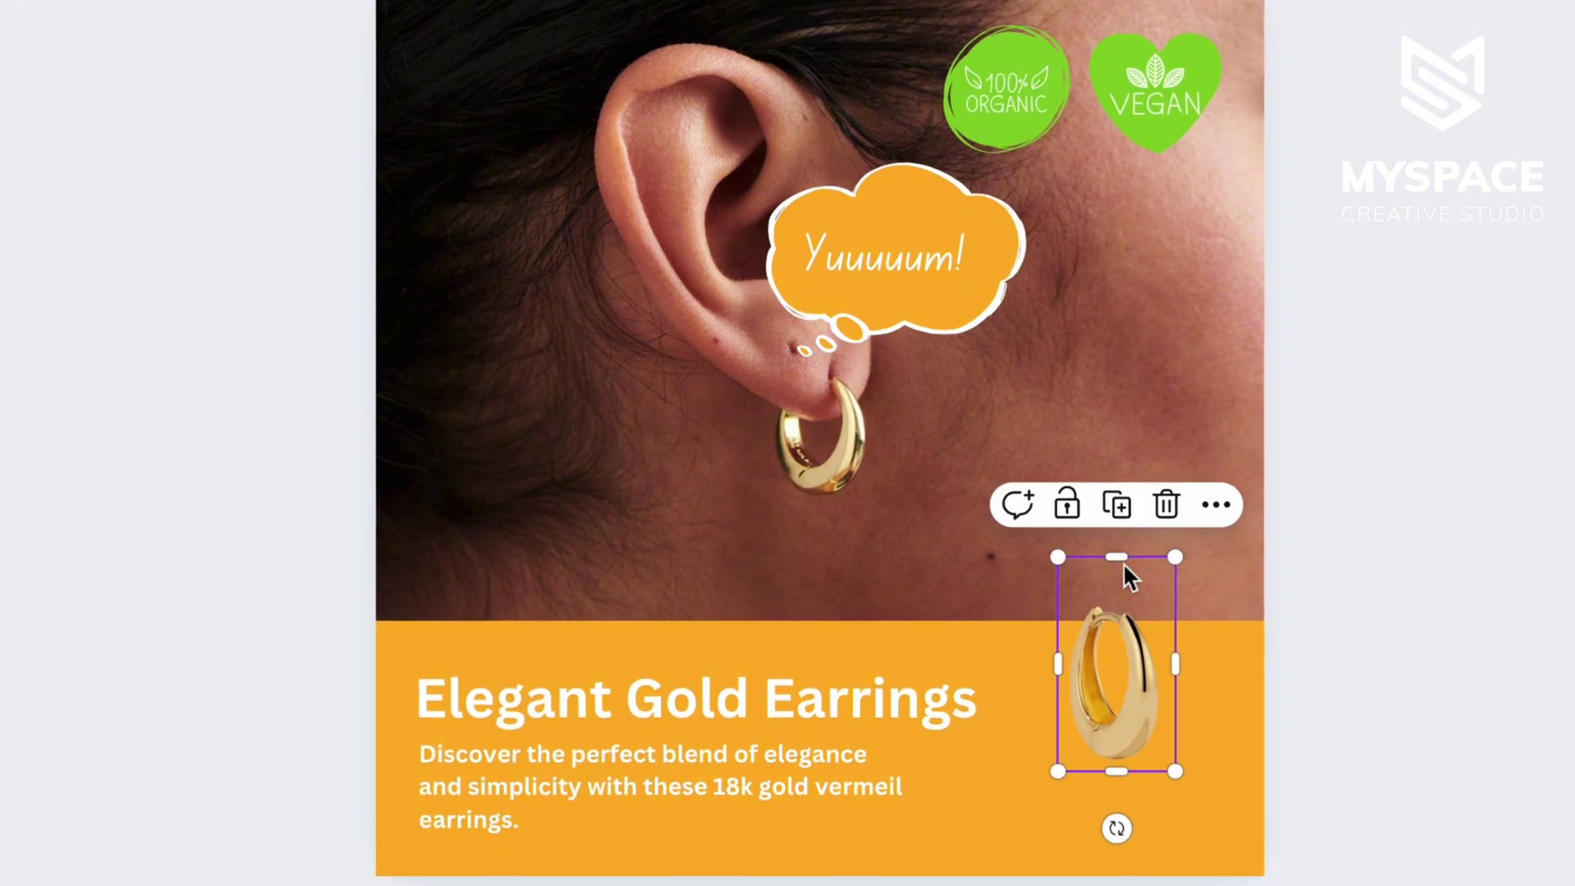
- Enlarge the hoop earring and position it beside the title, overlapping the orange band and the photo
left_click_drag(1123, 559, 1213, 492)
left_click_drag(1163, 650, 1113, 710)
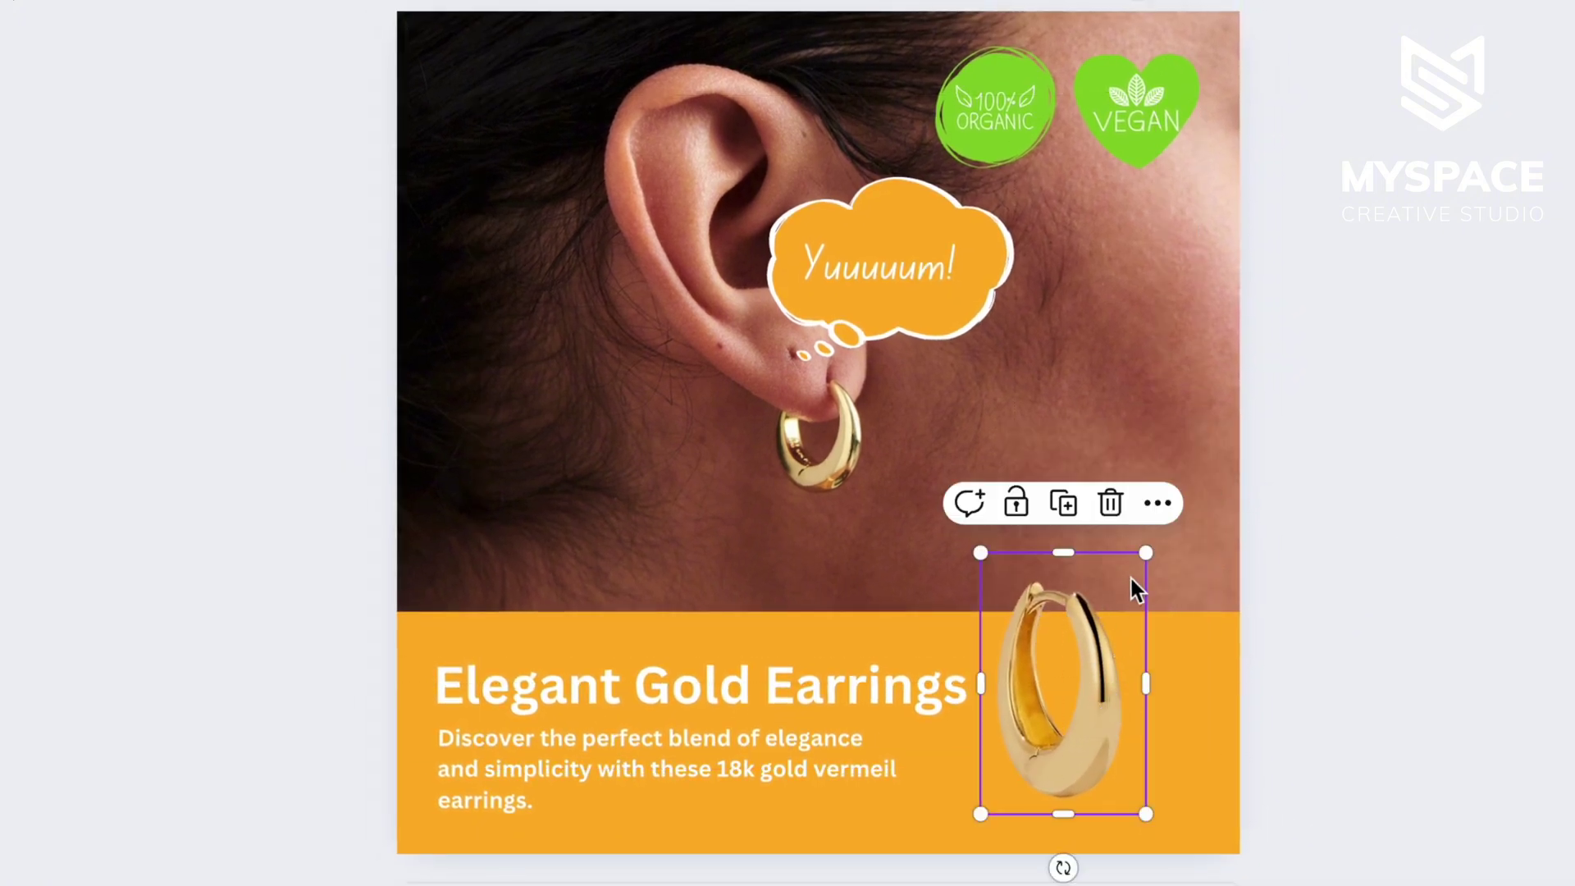
left_click_drag(1144, 553, 1166, 522)
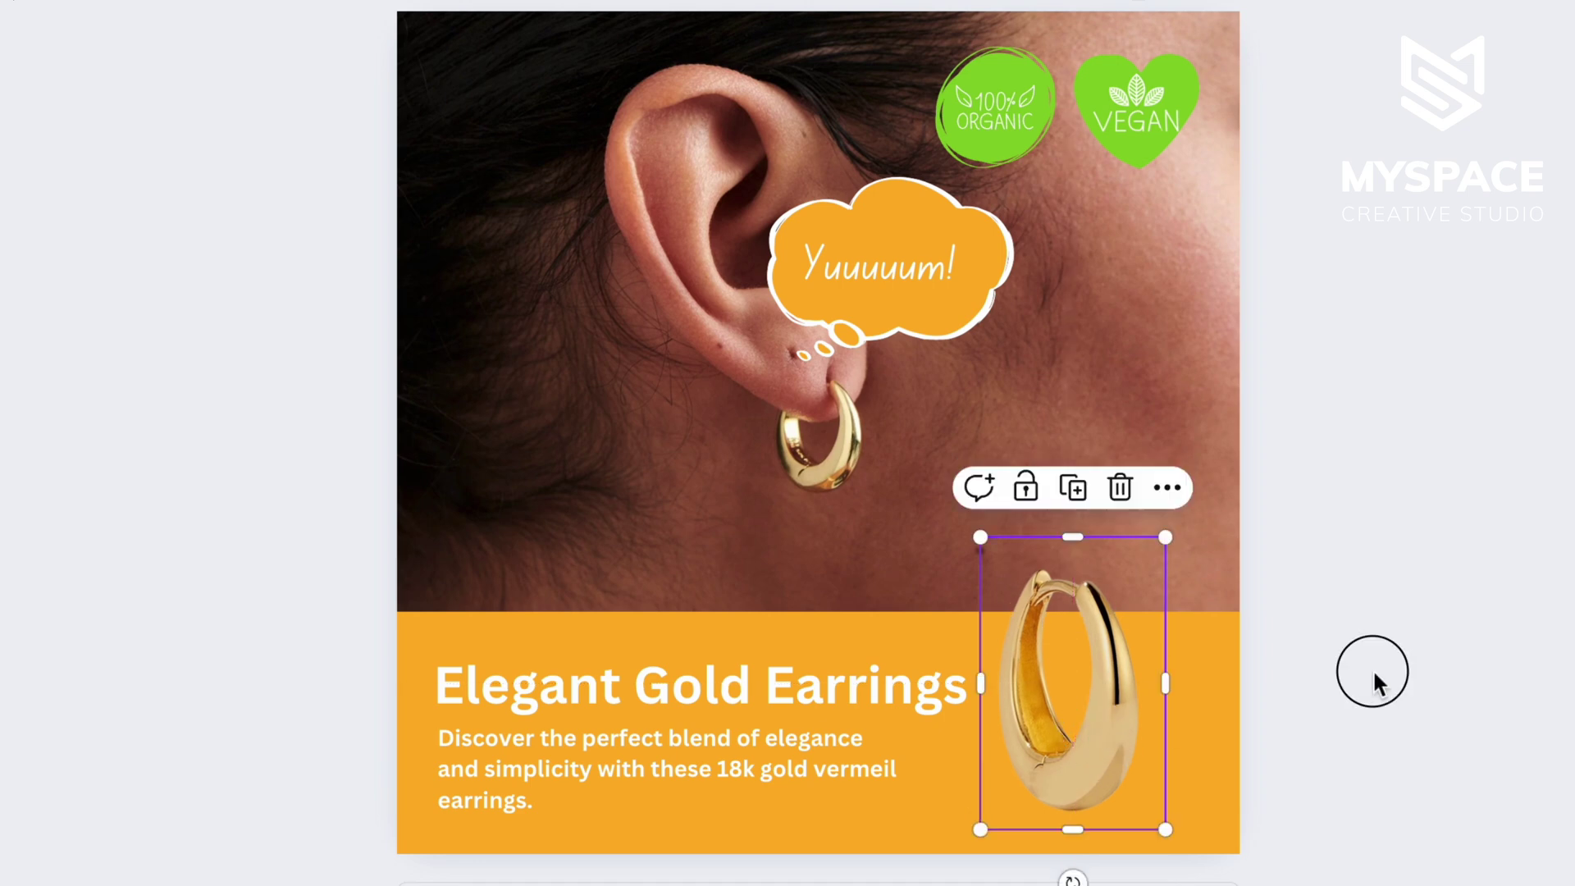
- Duplicate the hoop earring, offset the copy to the page's right edge, and send it backward behind the original
left_click_drag(1099, 753, 1192, 756)
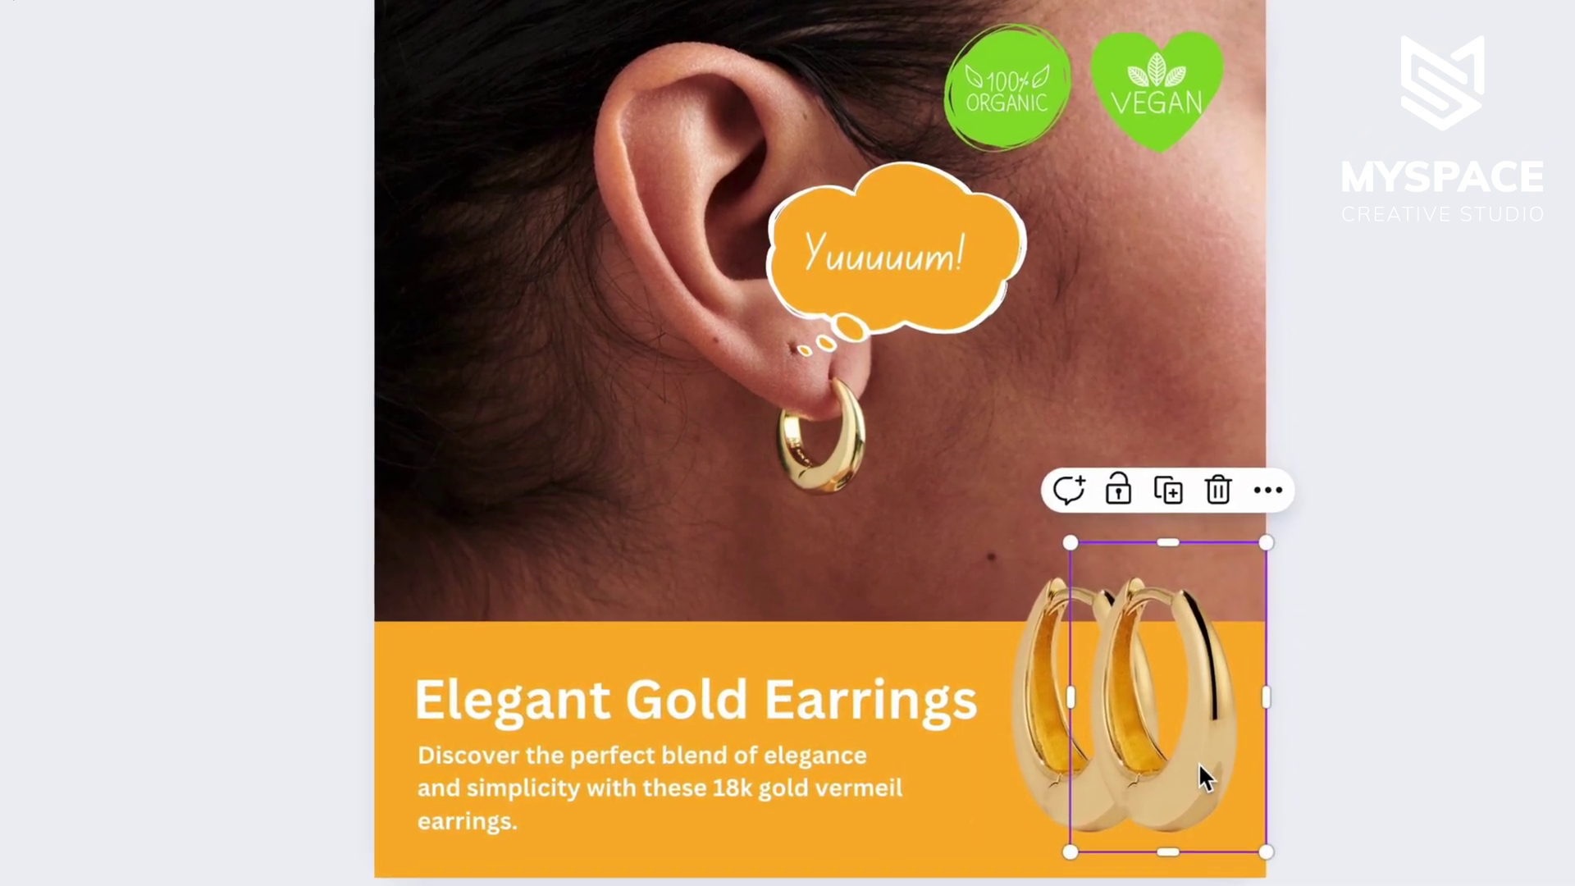
left_click(1199, 763)
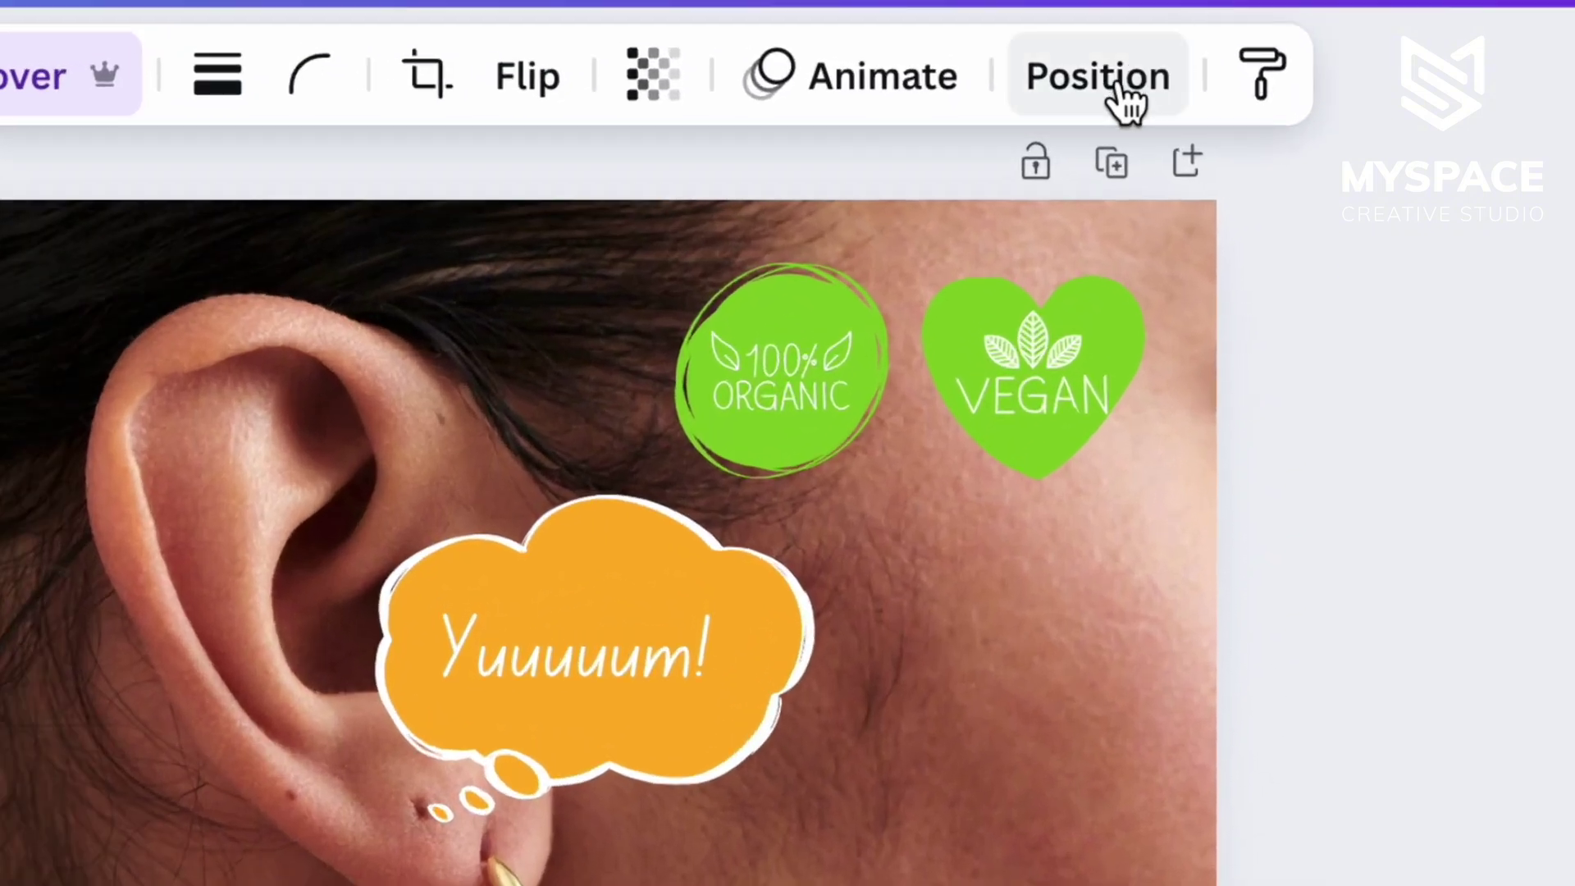
left_click(1097, 76)
left_click(656, 319)
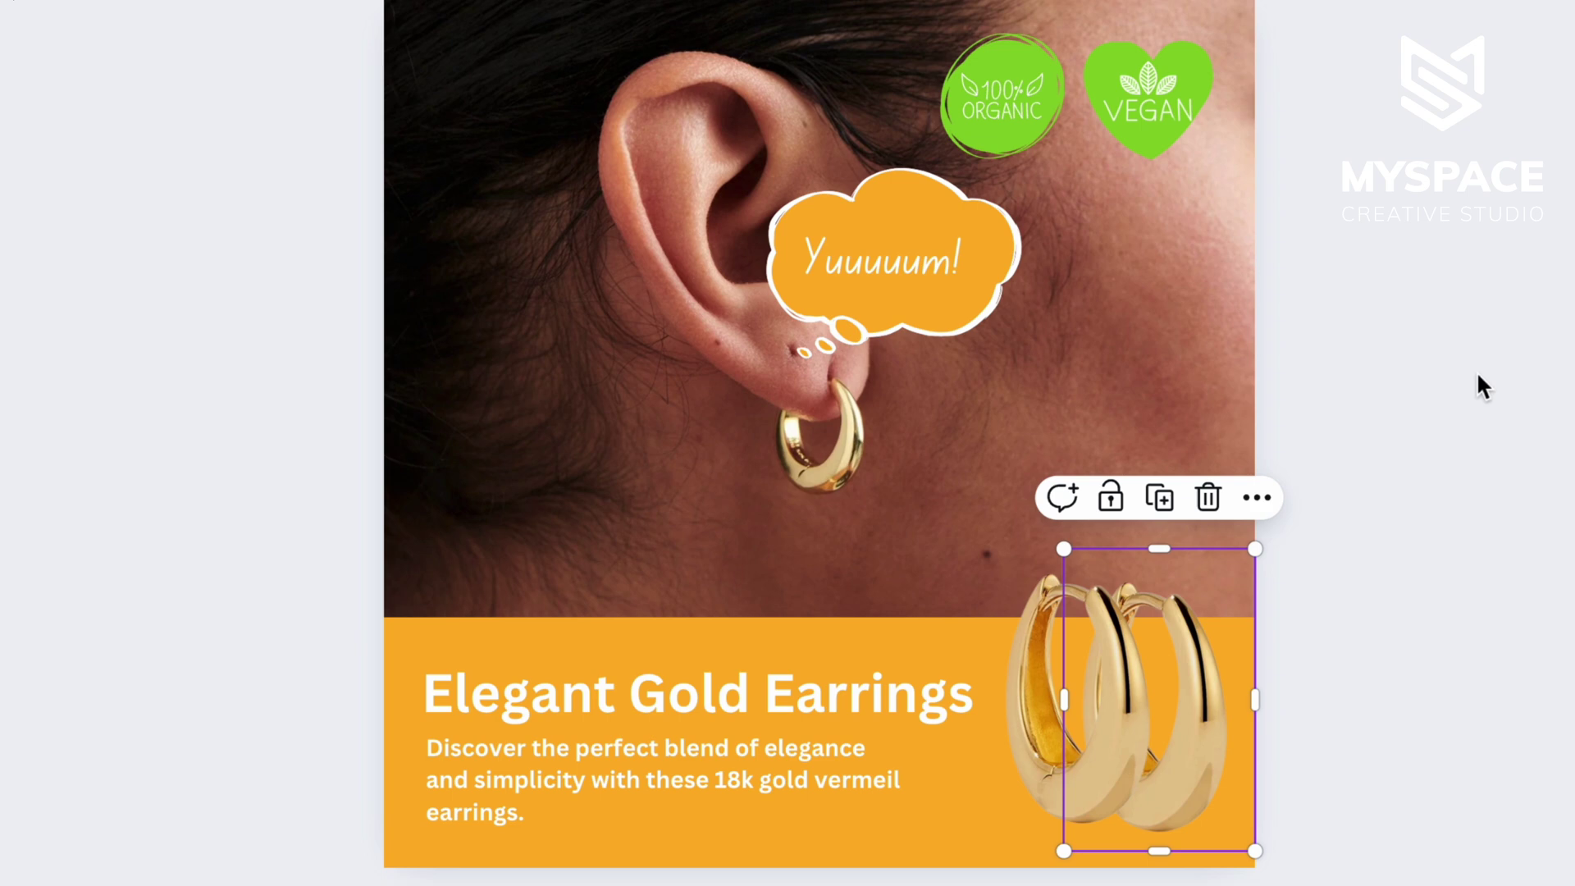
left_click(1479, 386)
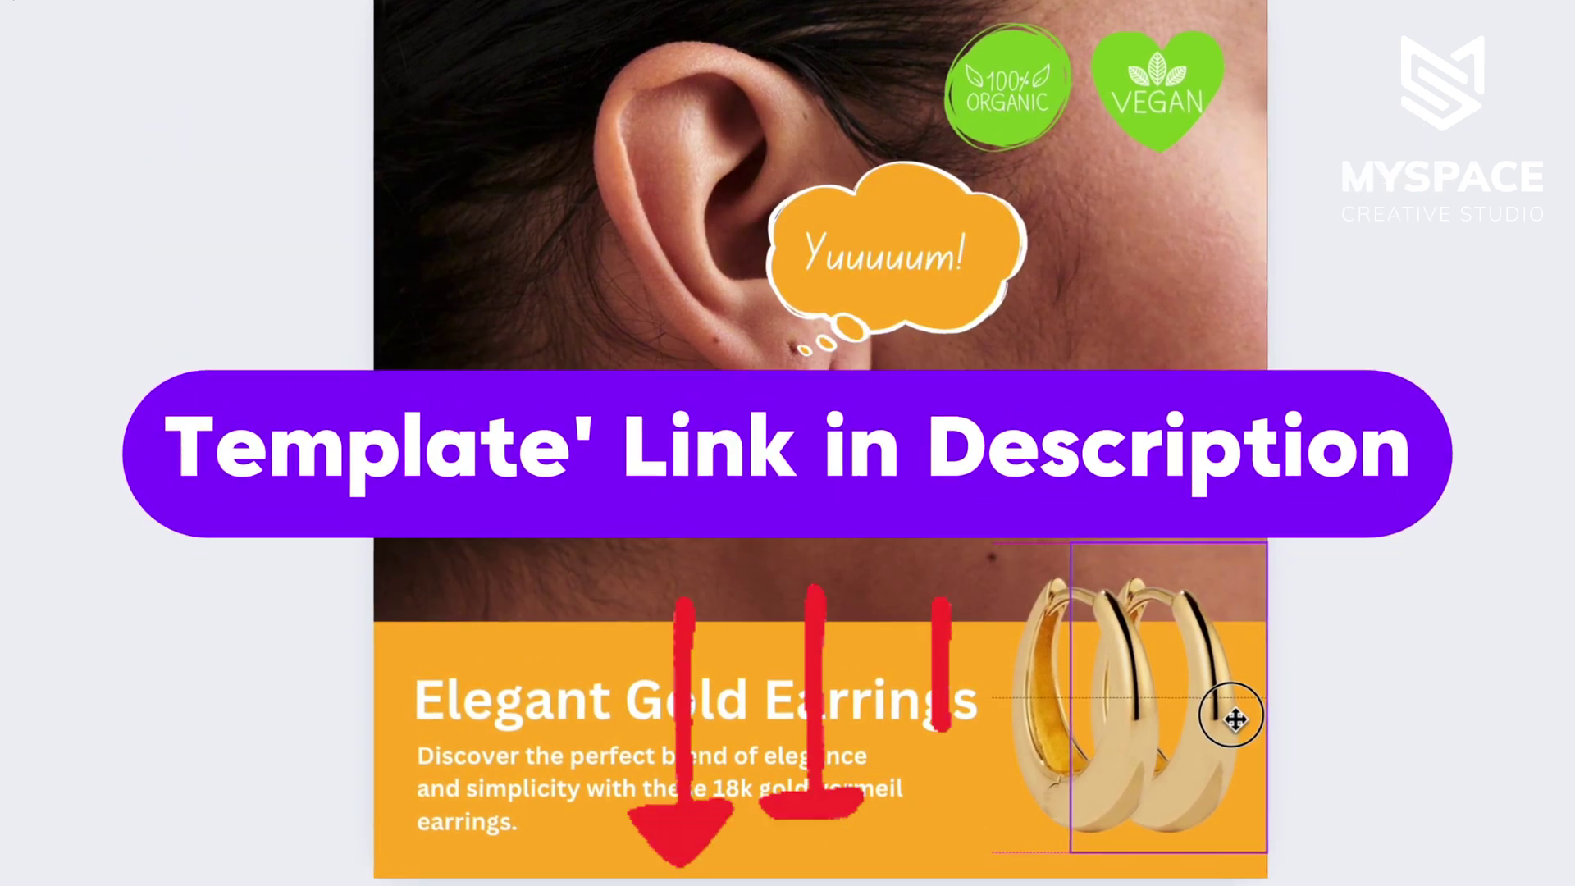
left_click(1210, 703)
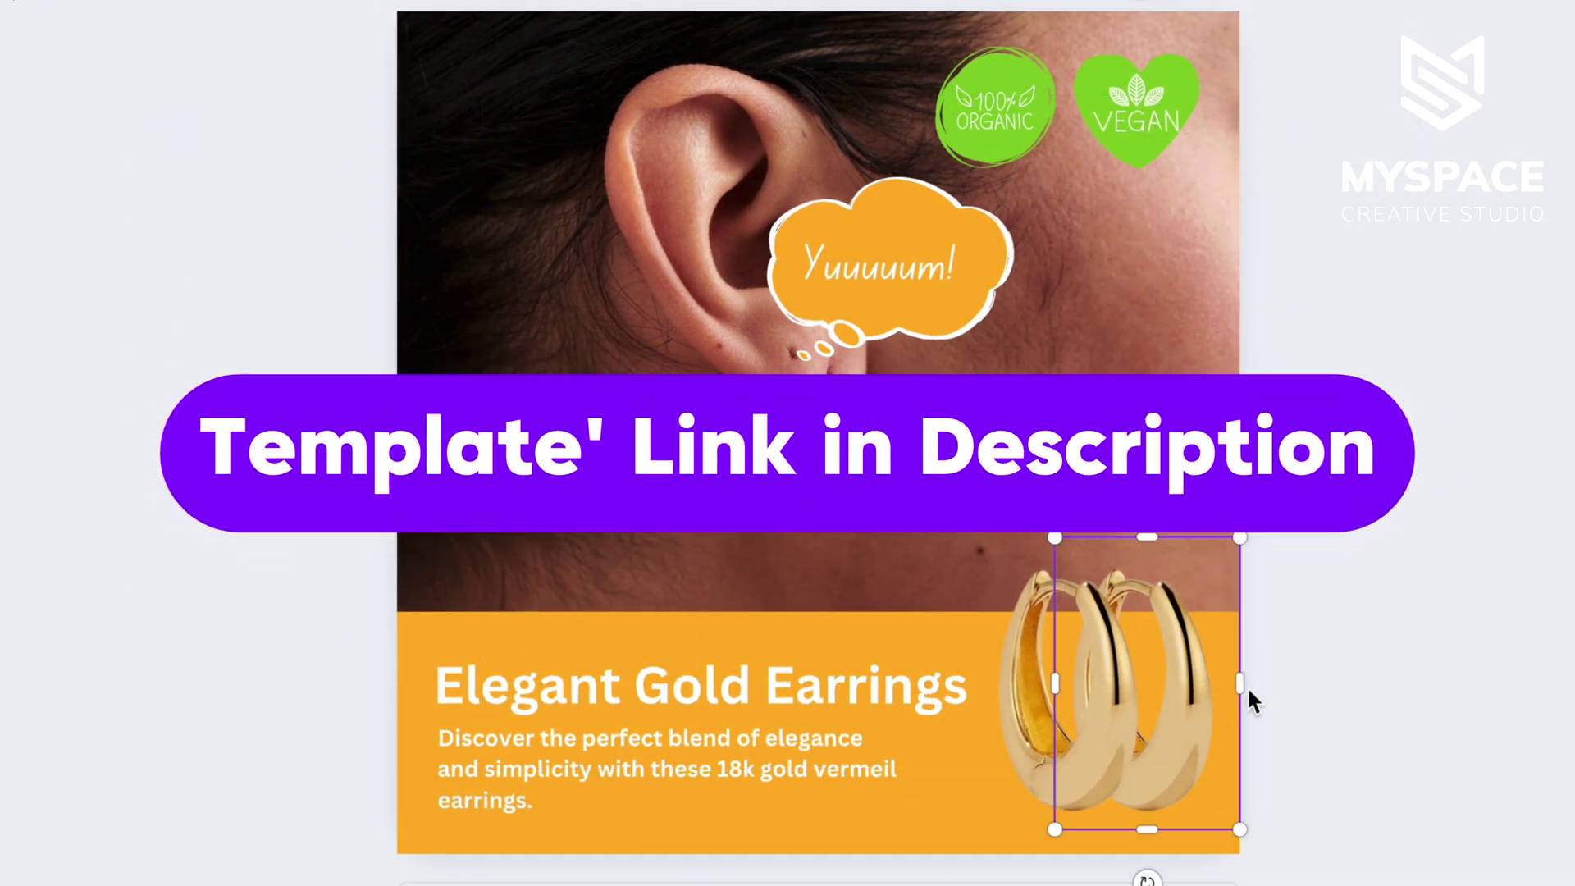
left_click(1440, 615)
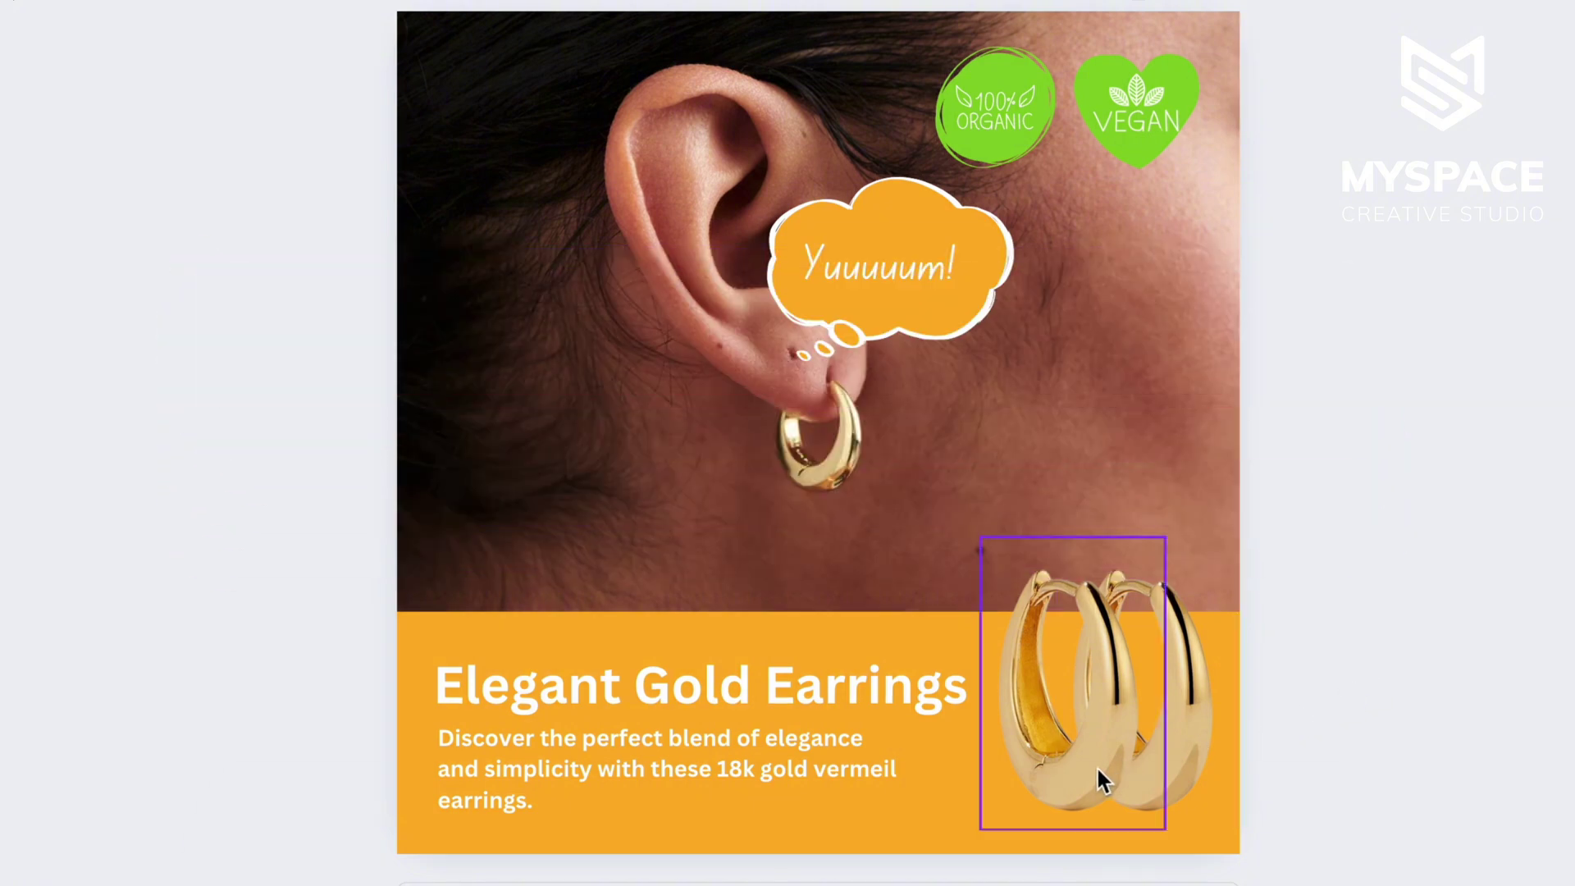
- Search the elements for "shadow" and add the thin curved shadow graphic to the design
left_click(1095, 765)
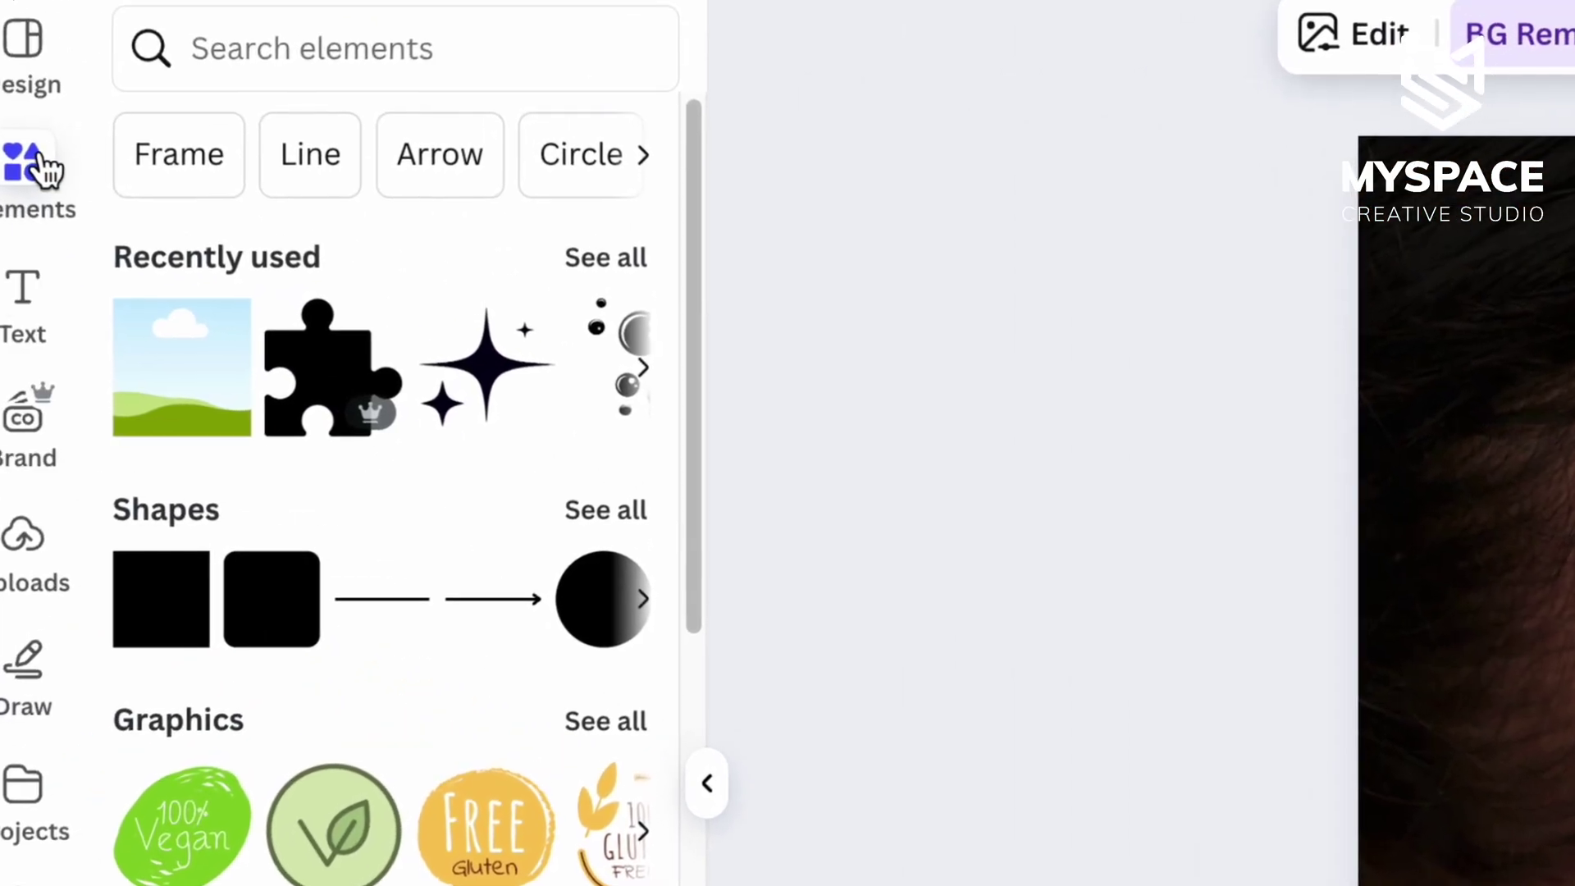
left_click(276, 51)
type("shadow")
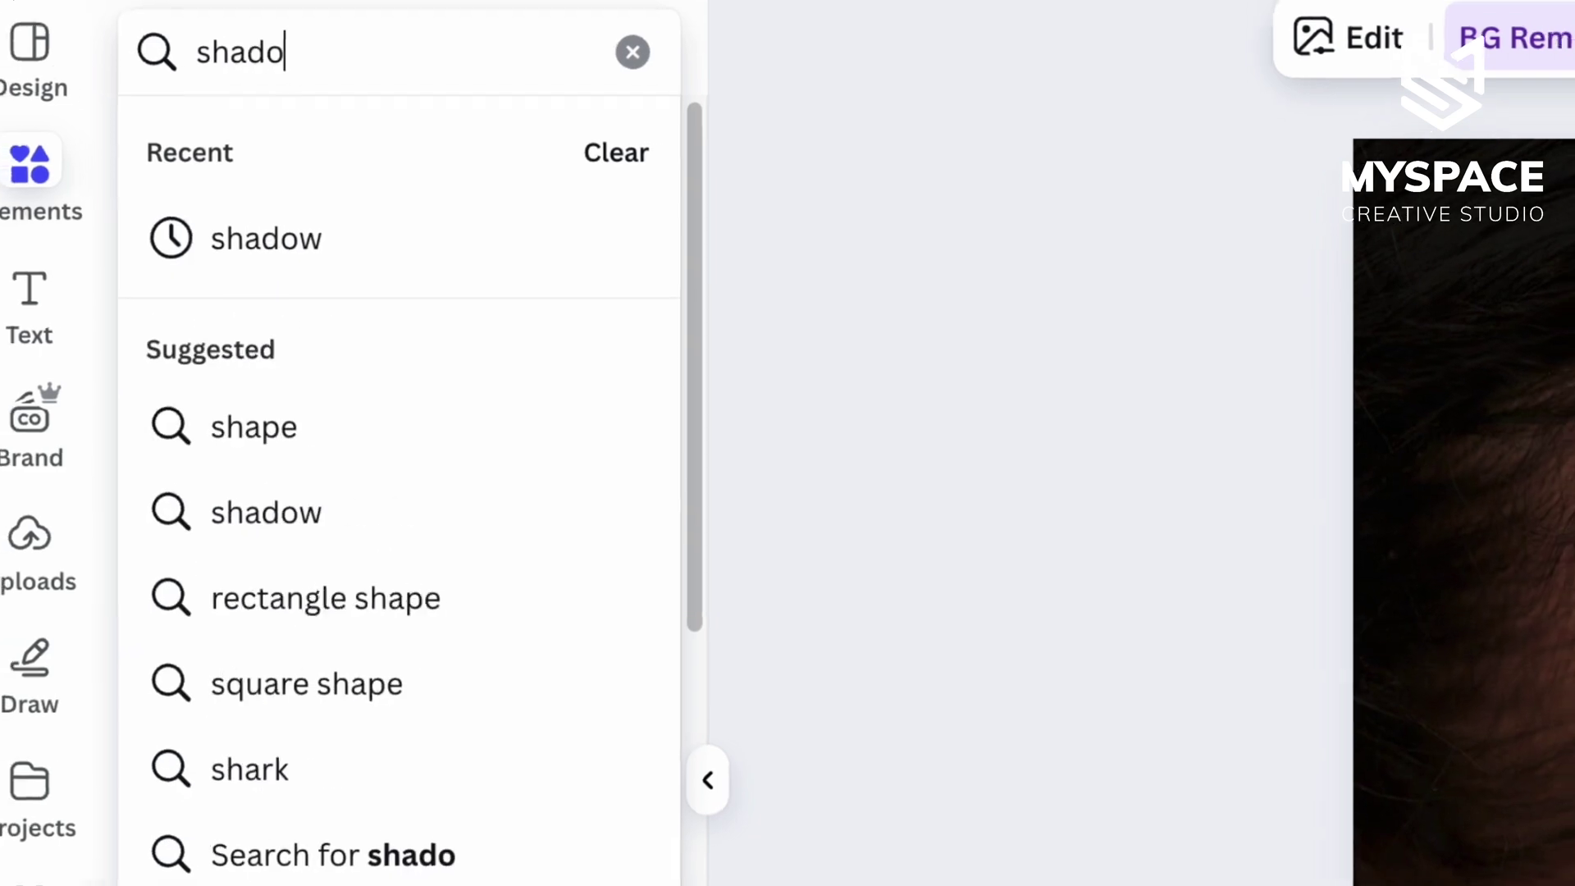
key("Return")
left_click(611, 363)
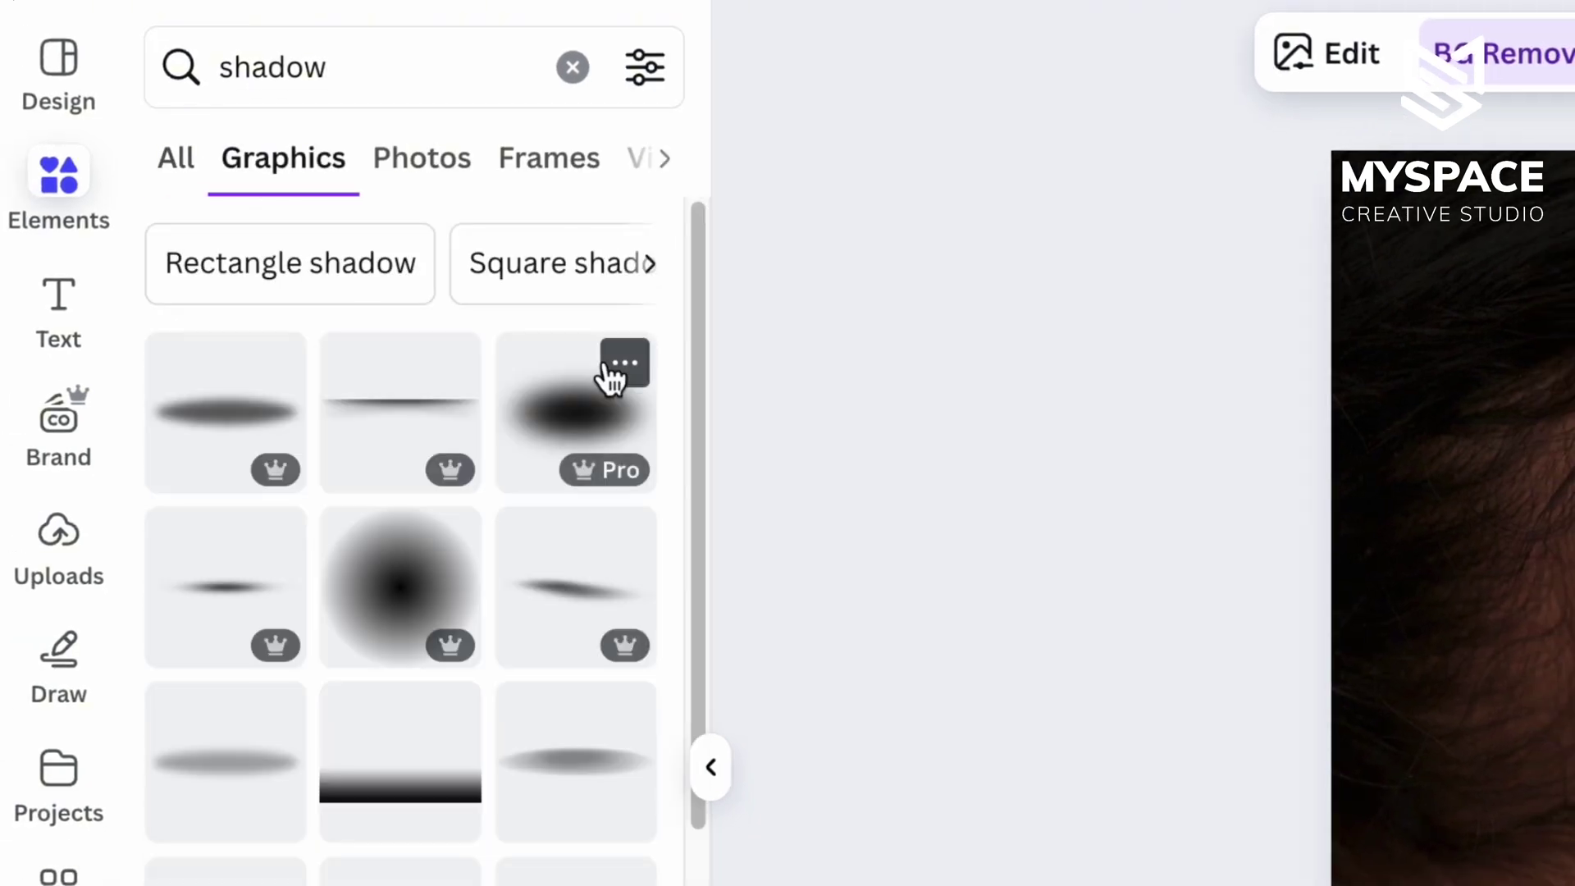
scroll(697, 513, "down", 10)
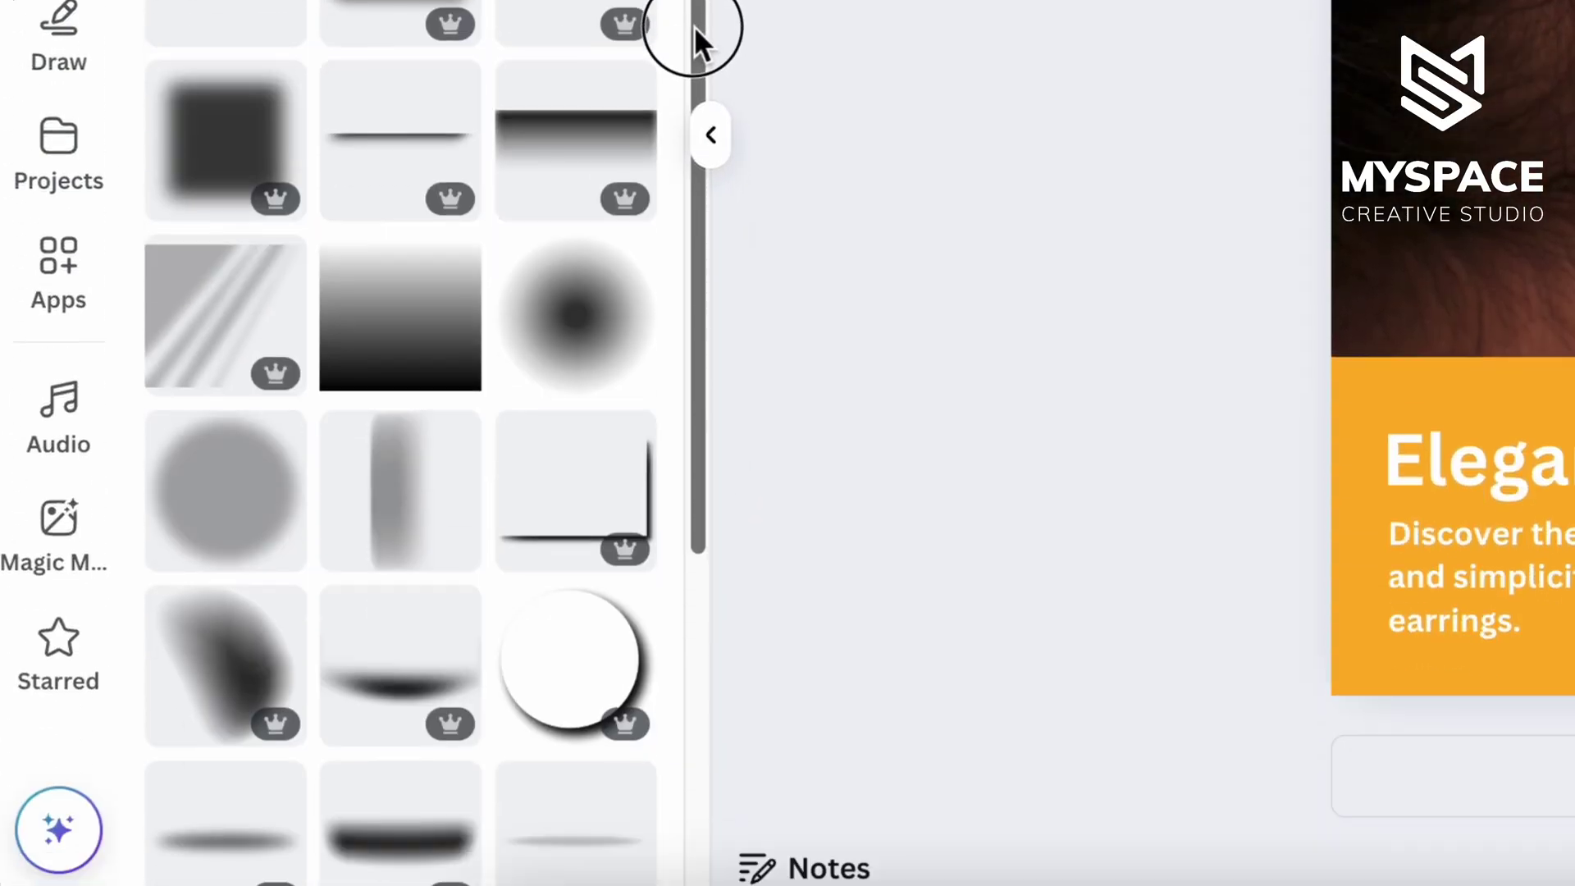
left_click_drag(694, 26, 694, 45)
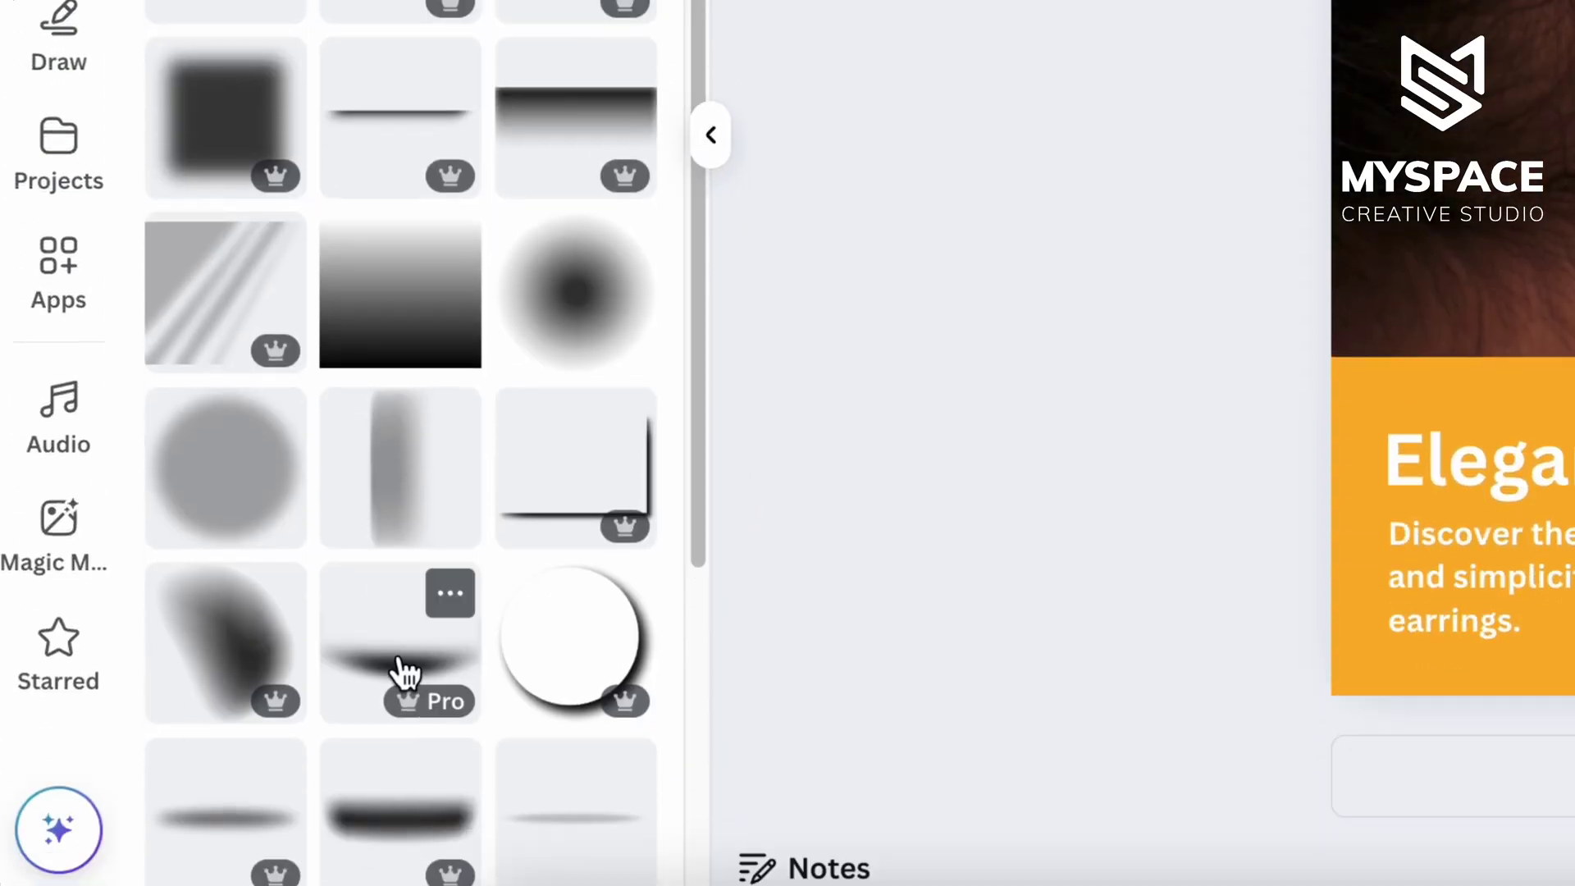
left_click(397, 671)
- Scale the shadow graphic down to about the earring's width and place it under the front earring
left_click_drag(1160, 246, 633, 536)
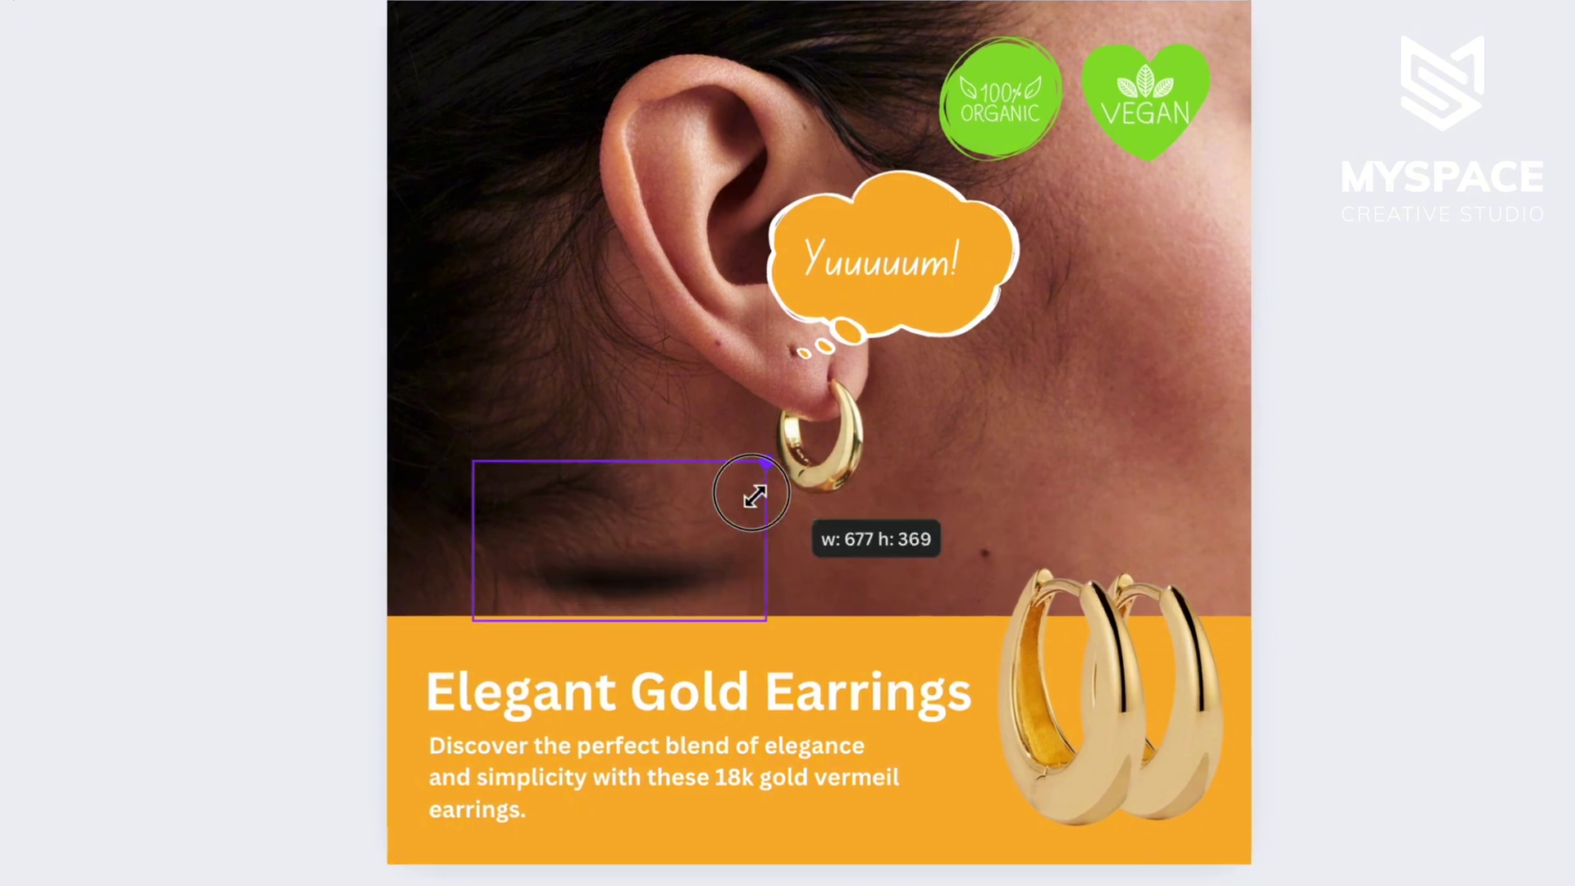
left_click_drag(557, 600, 1084, 820)
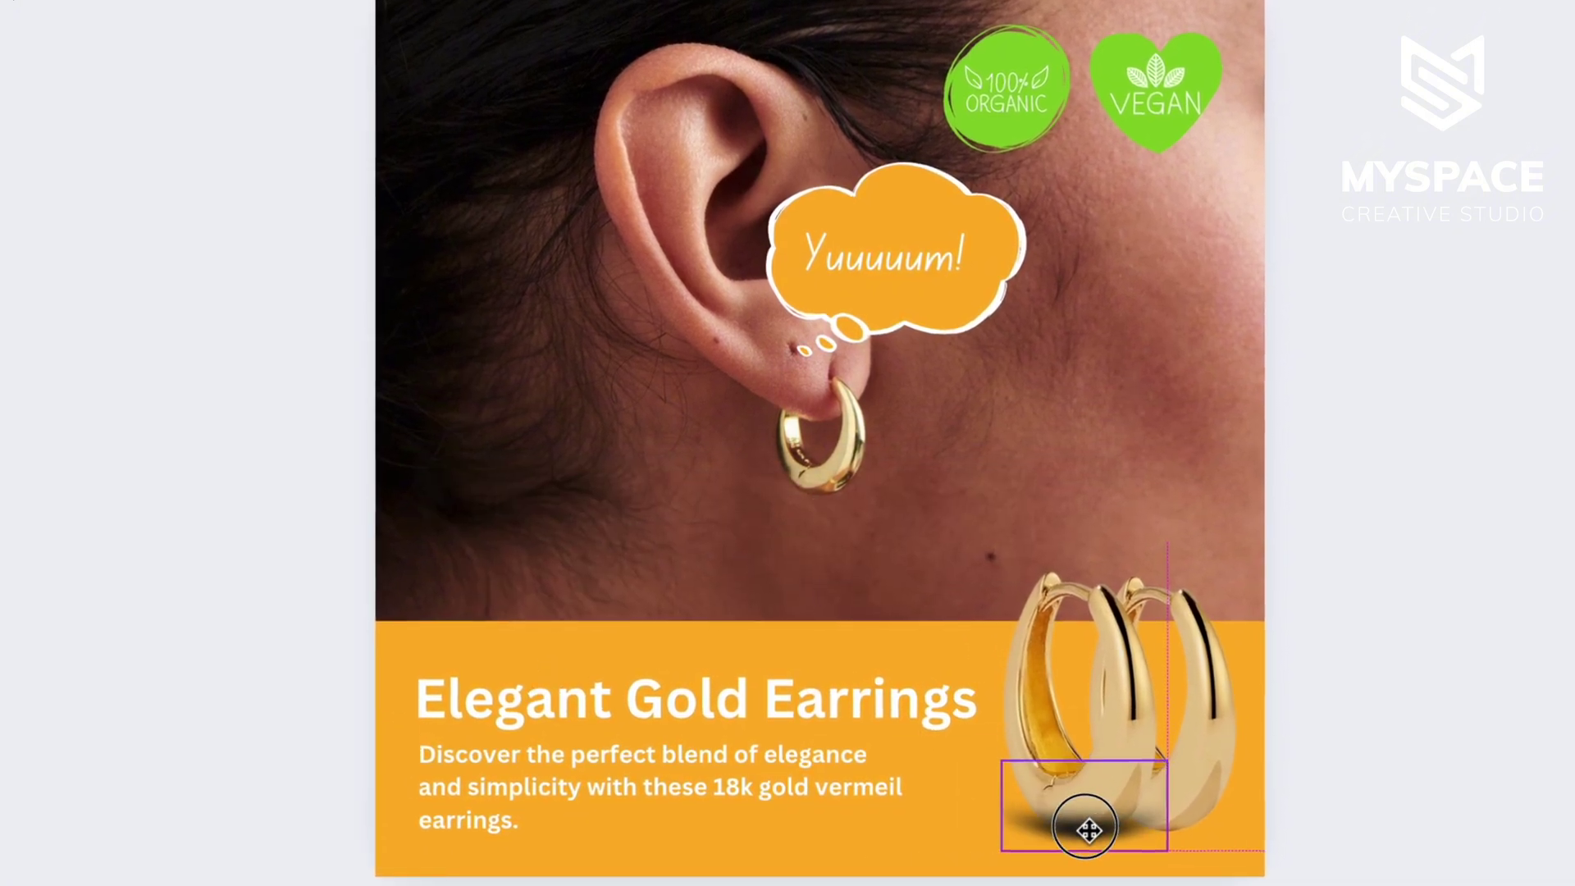
left_click_drag(1170, 770, 1149, 773)
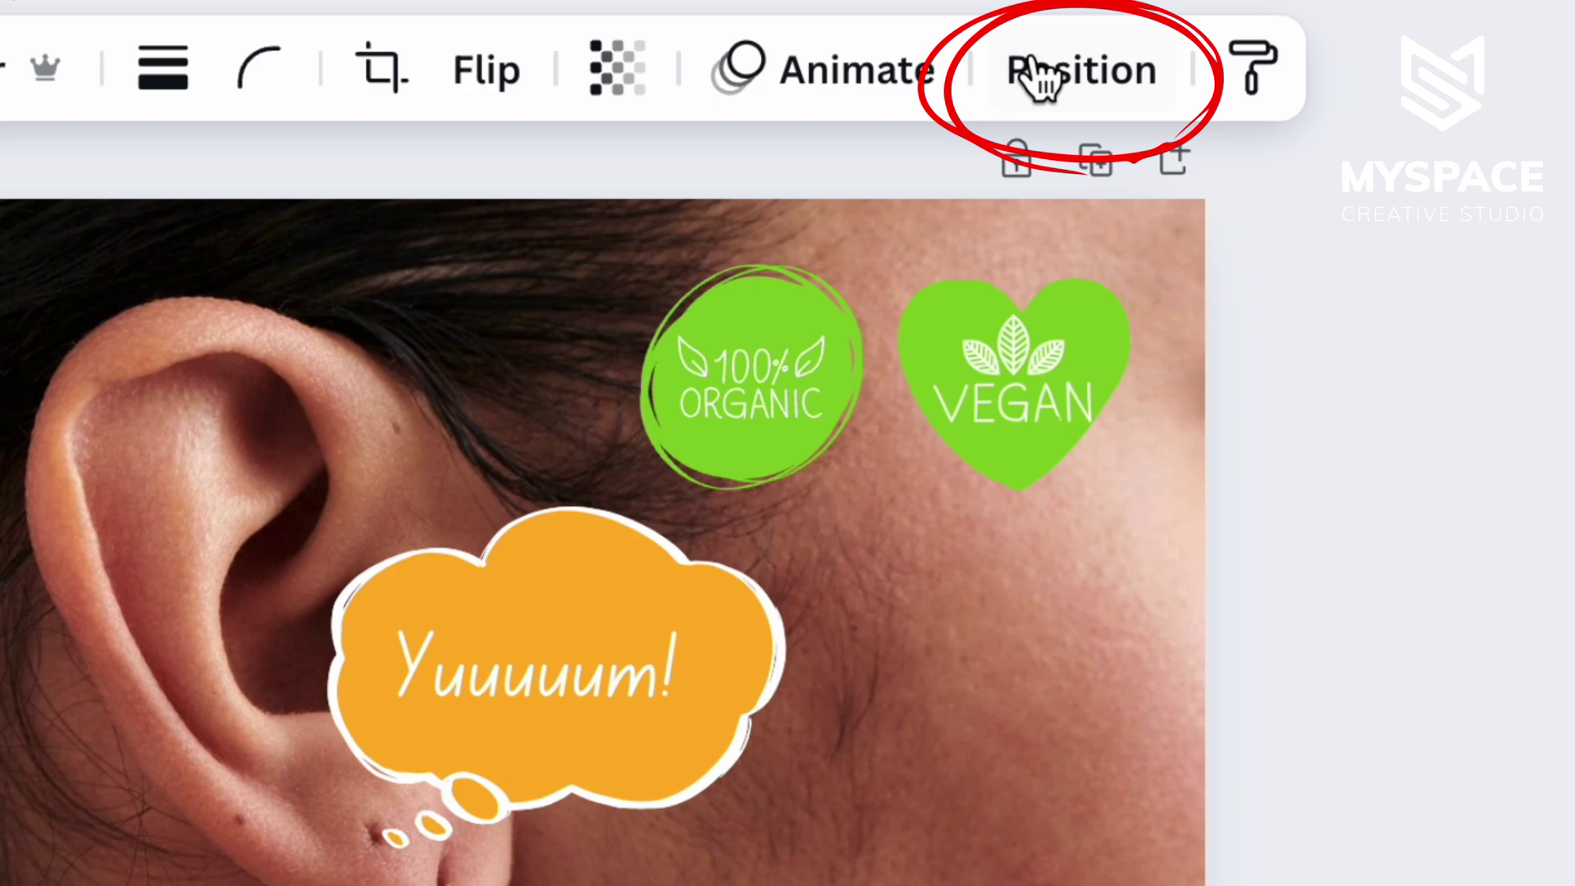
- Send the shadow backward behind the front earring and set its transparency to 44
left_click(1037, 77)
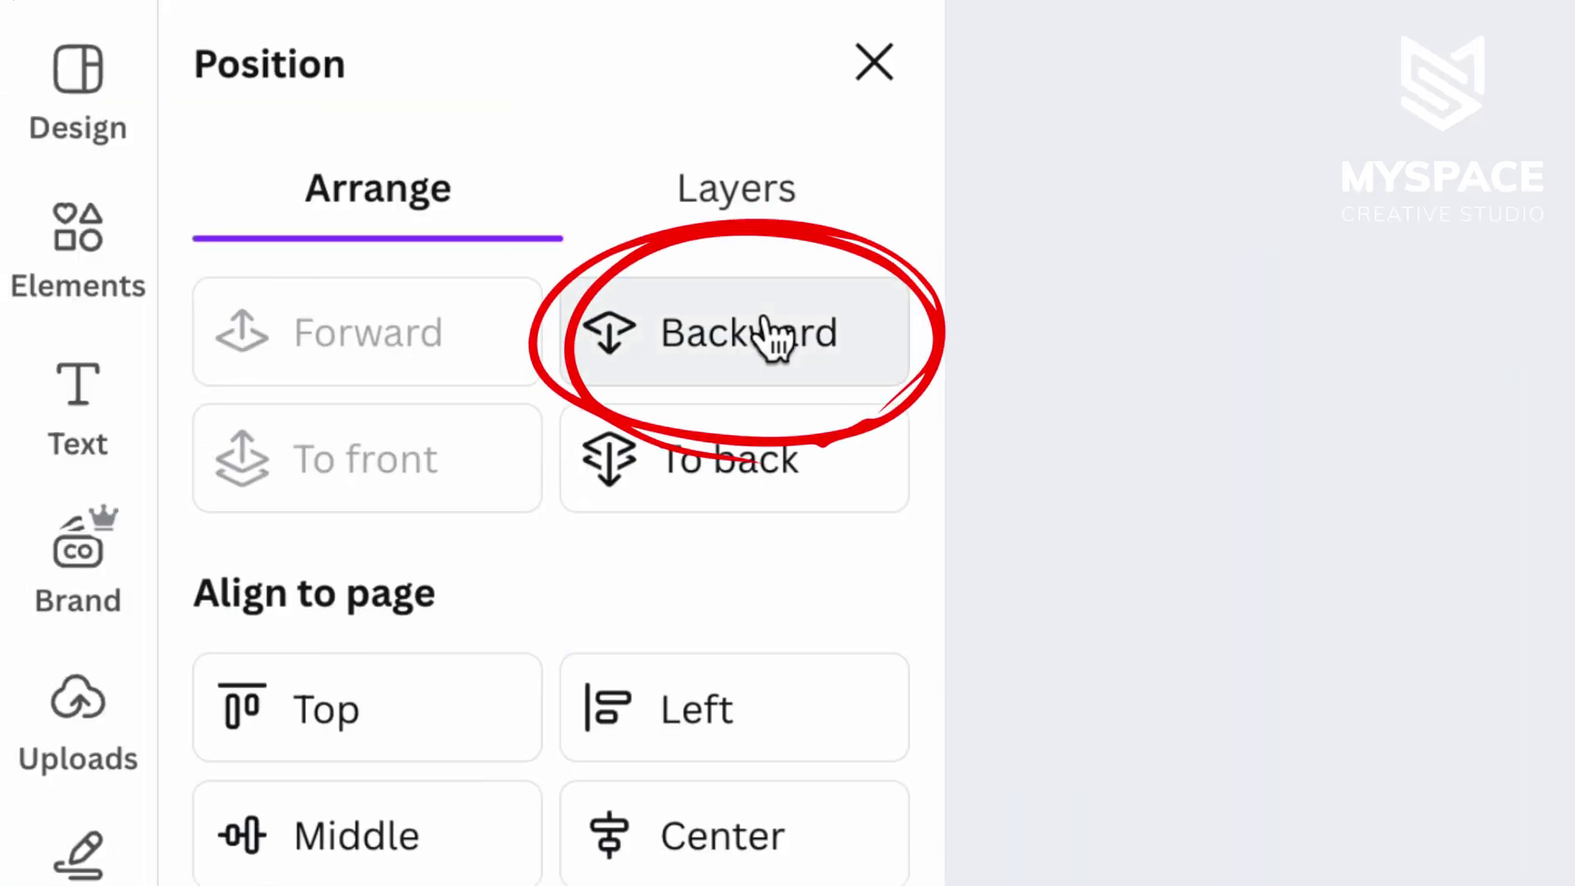
left_click(766, 328)
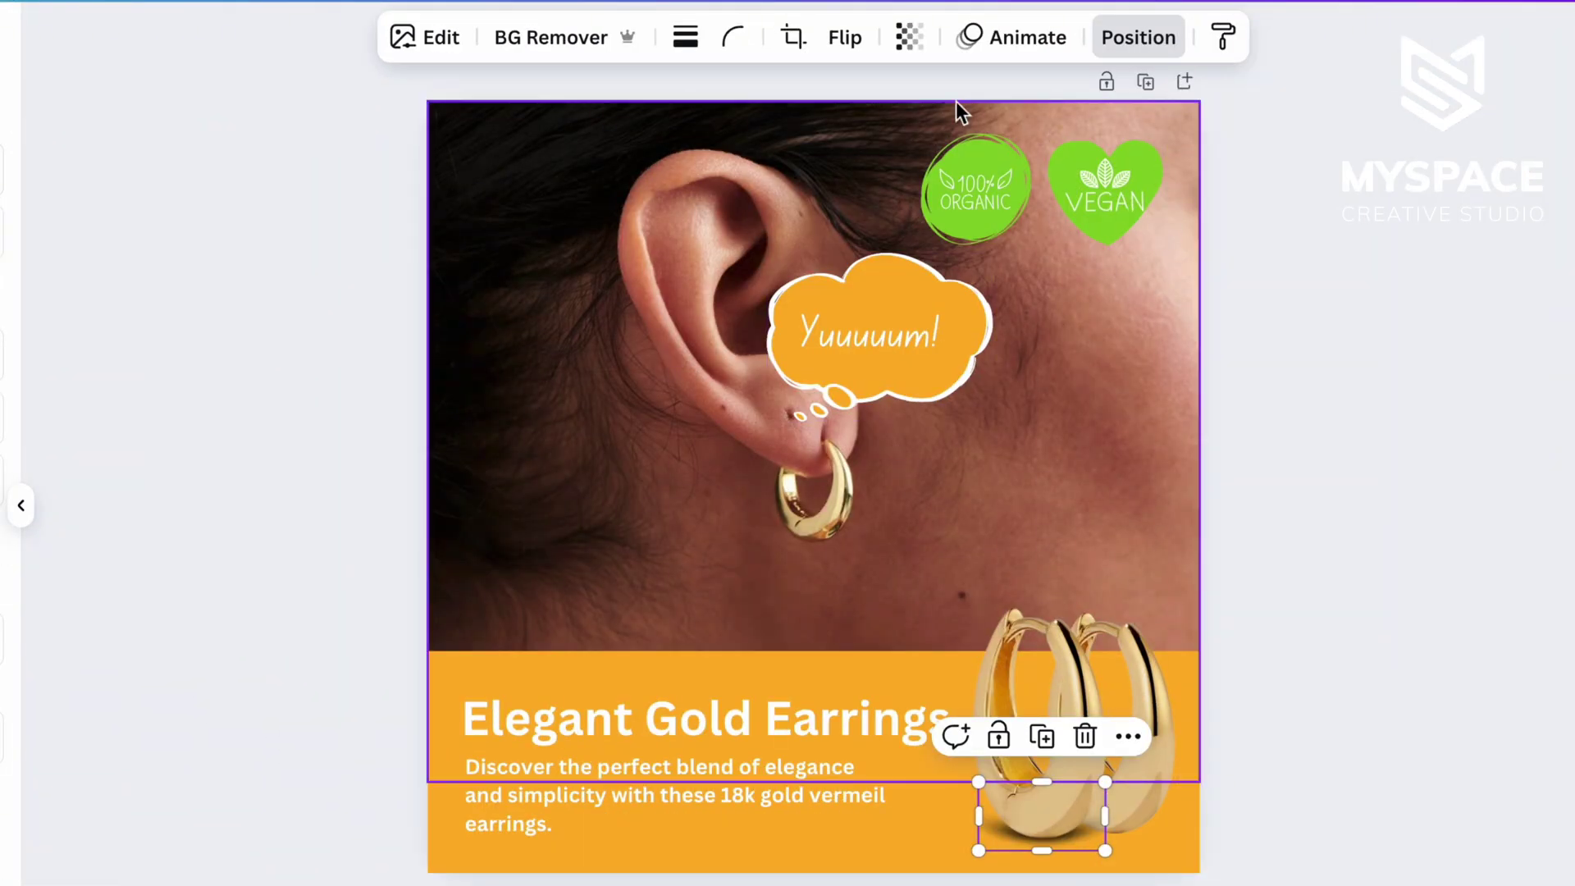
left_click(910, 34)
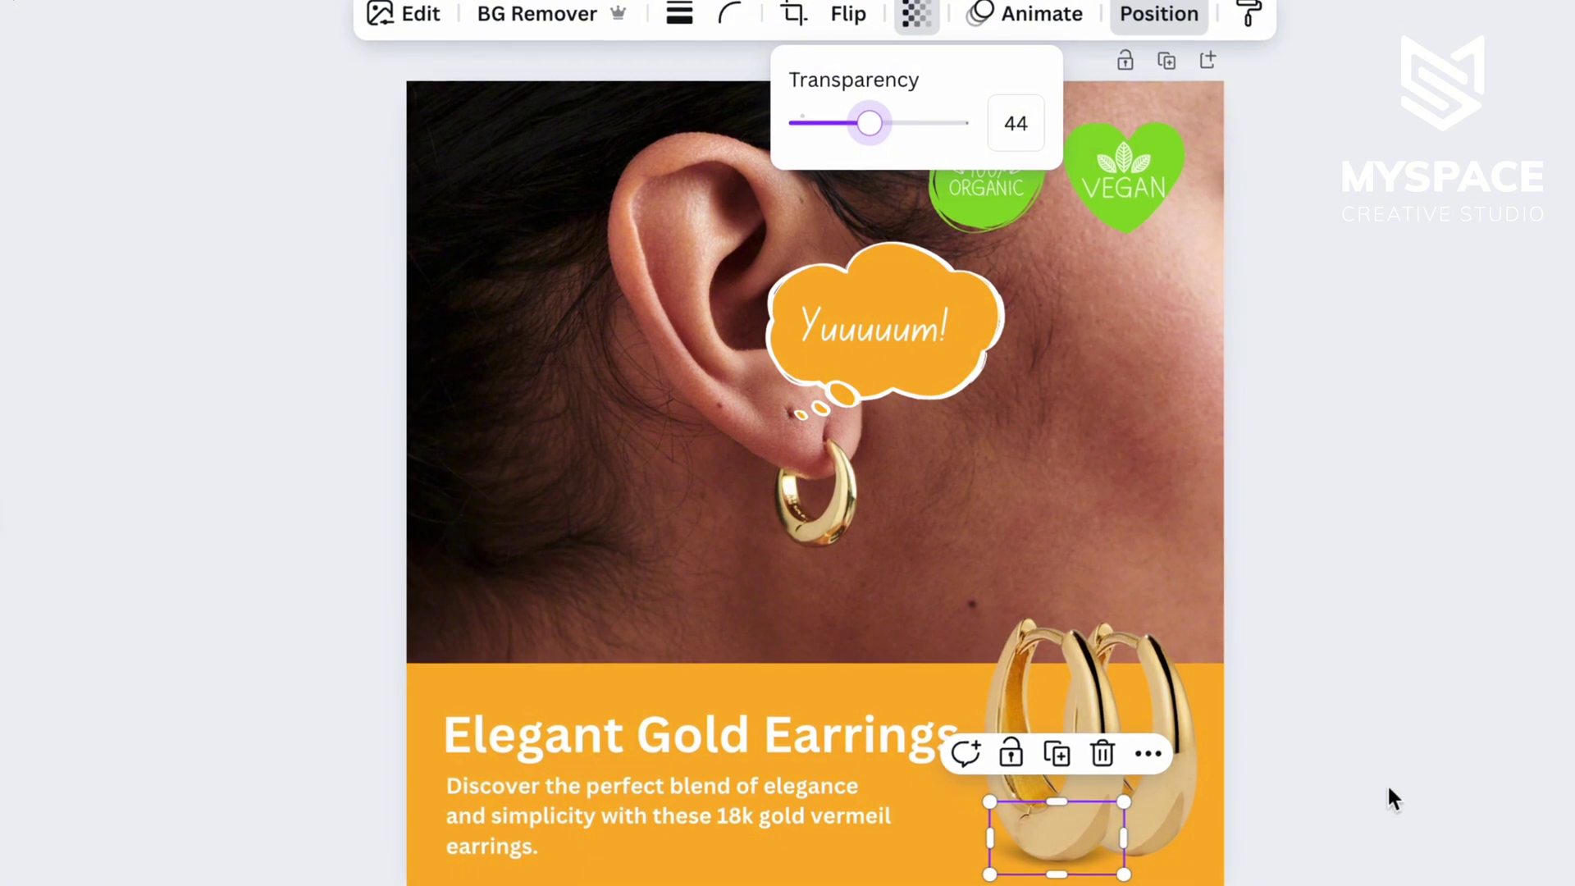
- Place a copy of the shadow under the rear earring
left_click(1100, 853)
left_click_drag(1099, 854, 1159, 848)
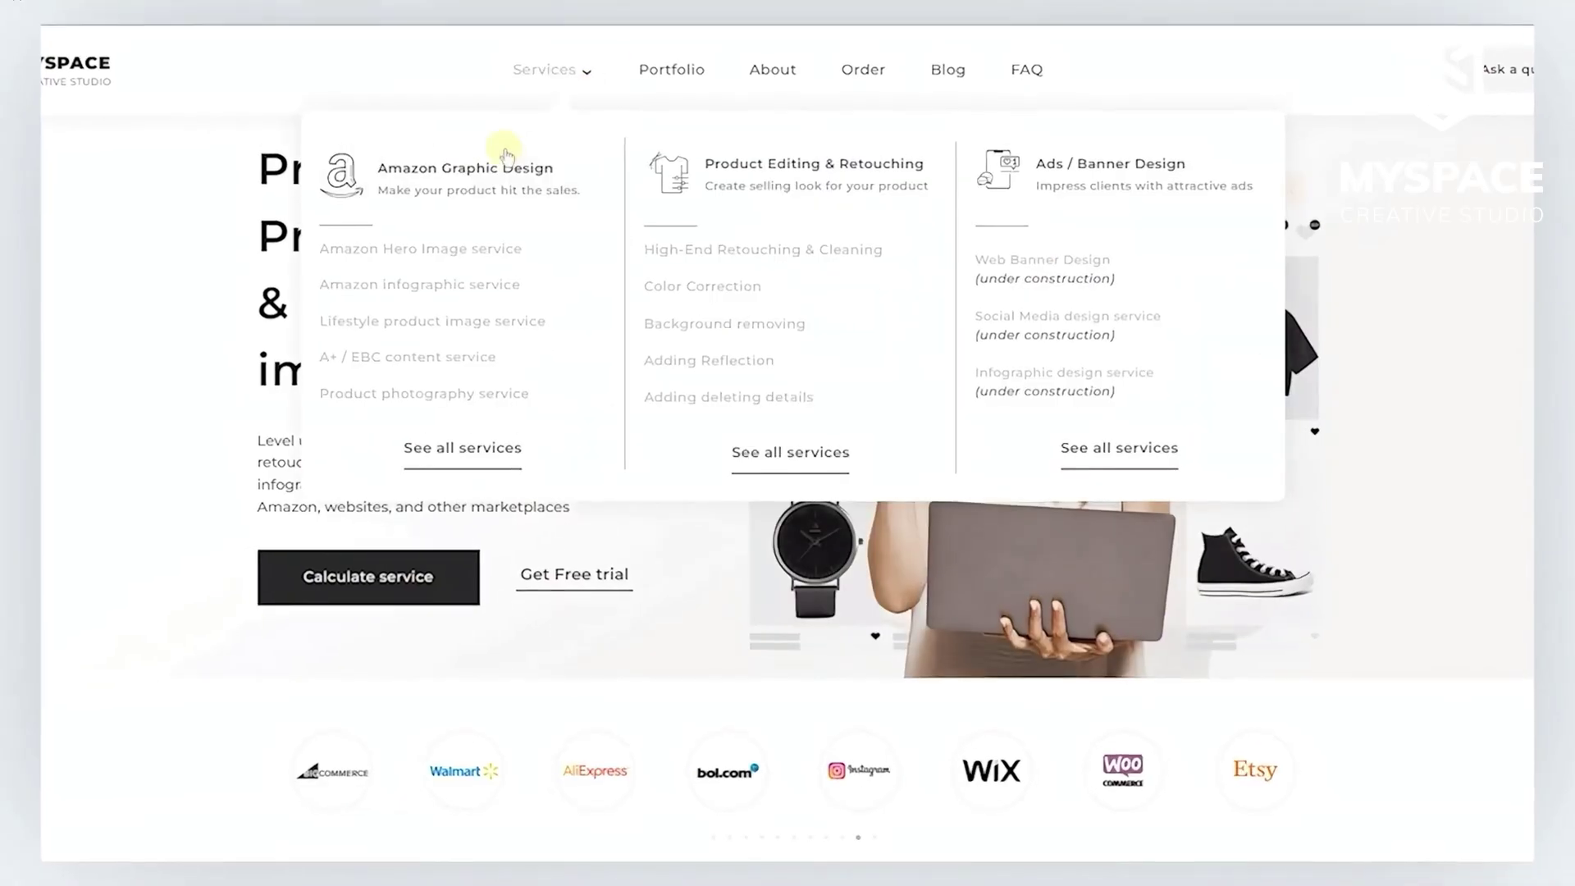
- Switch to the Myspace Creative Studio website and open its Amazon Graphic Design service
left_click(415, 169)
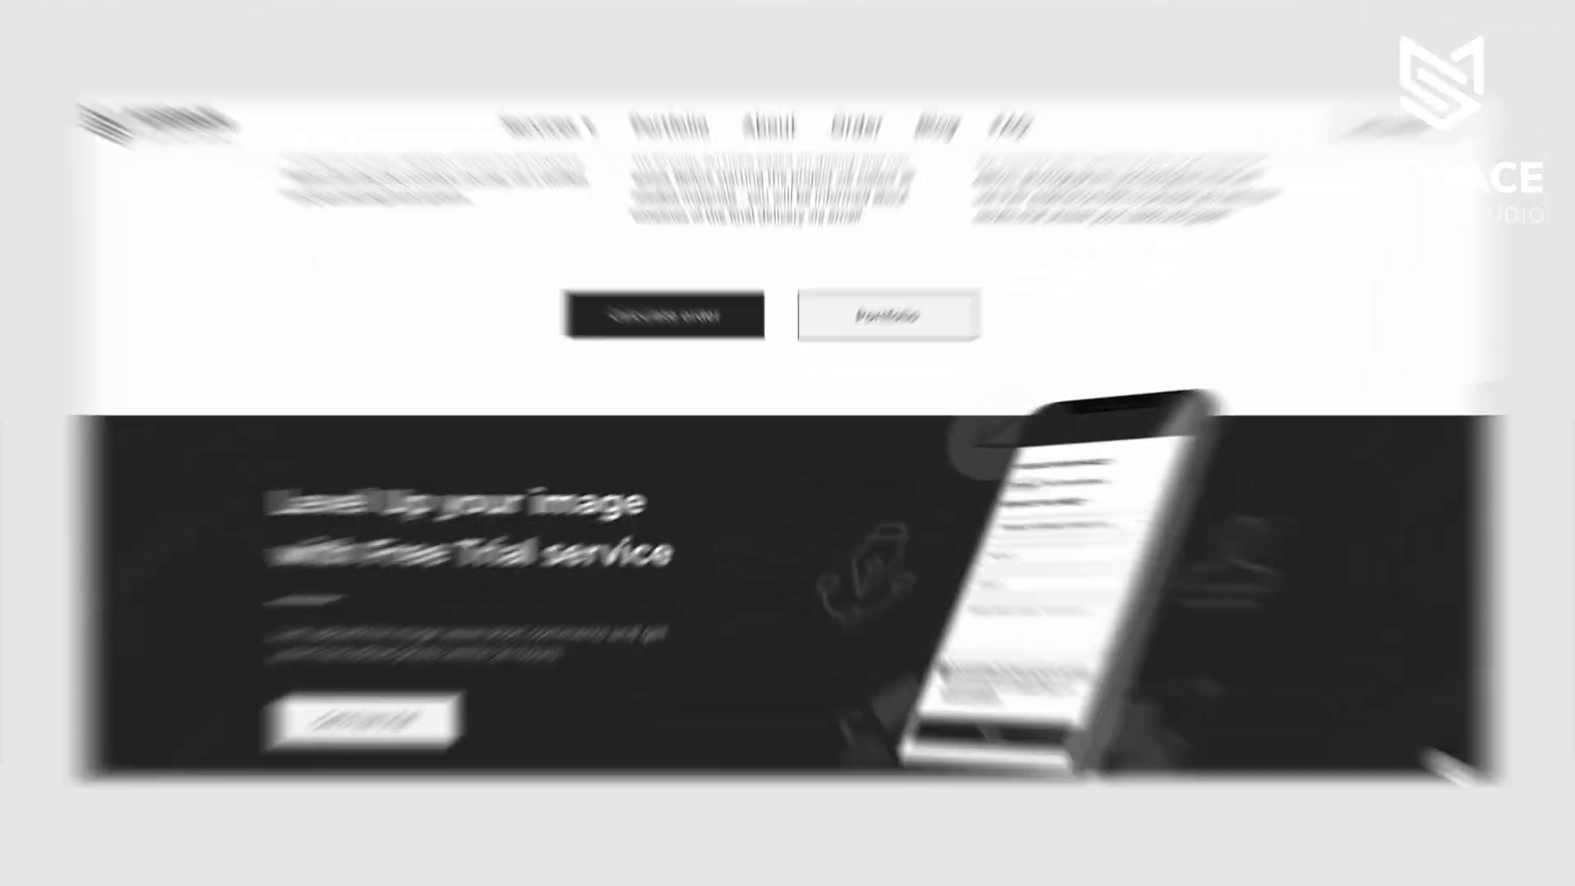
scroll(383, 588, "down", 1)
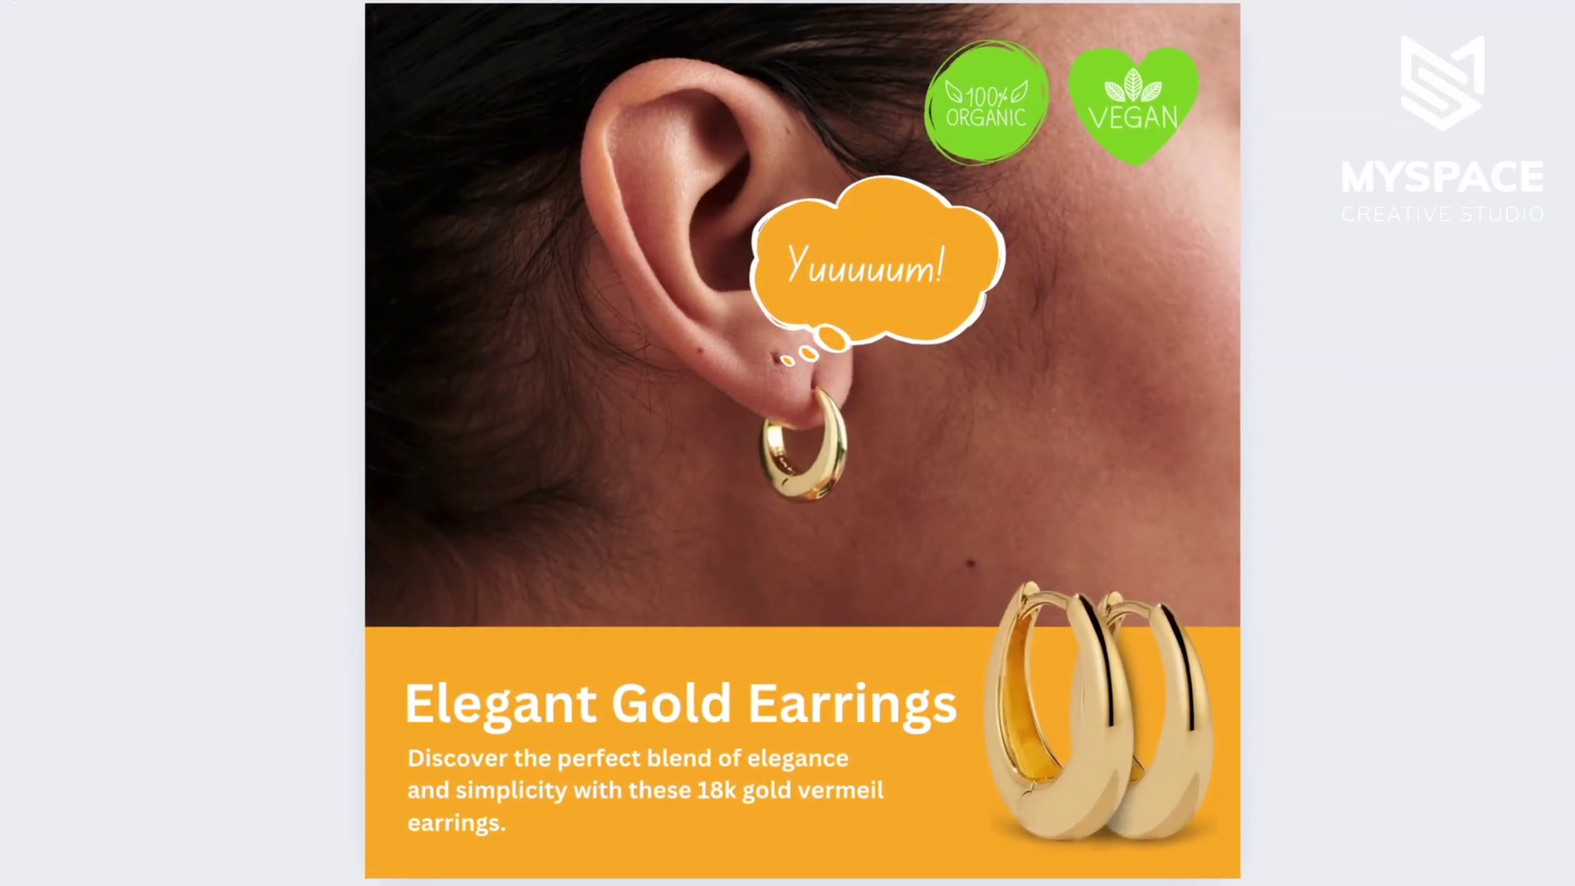
- Fill the orange band behind the heading and description with the dark brown from the photo colors
left_click(665, 649)
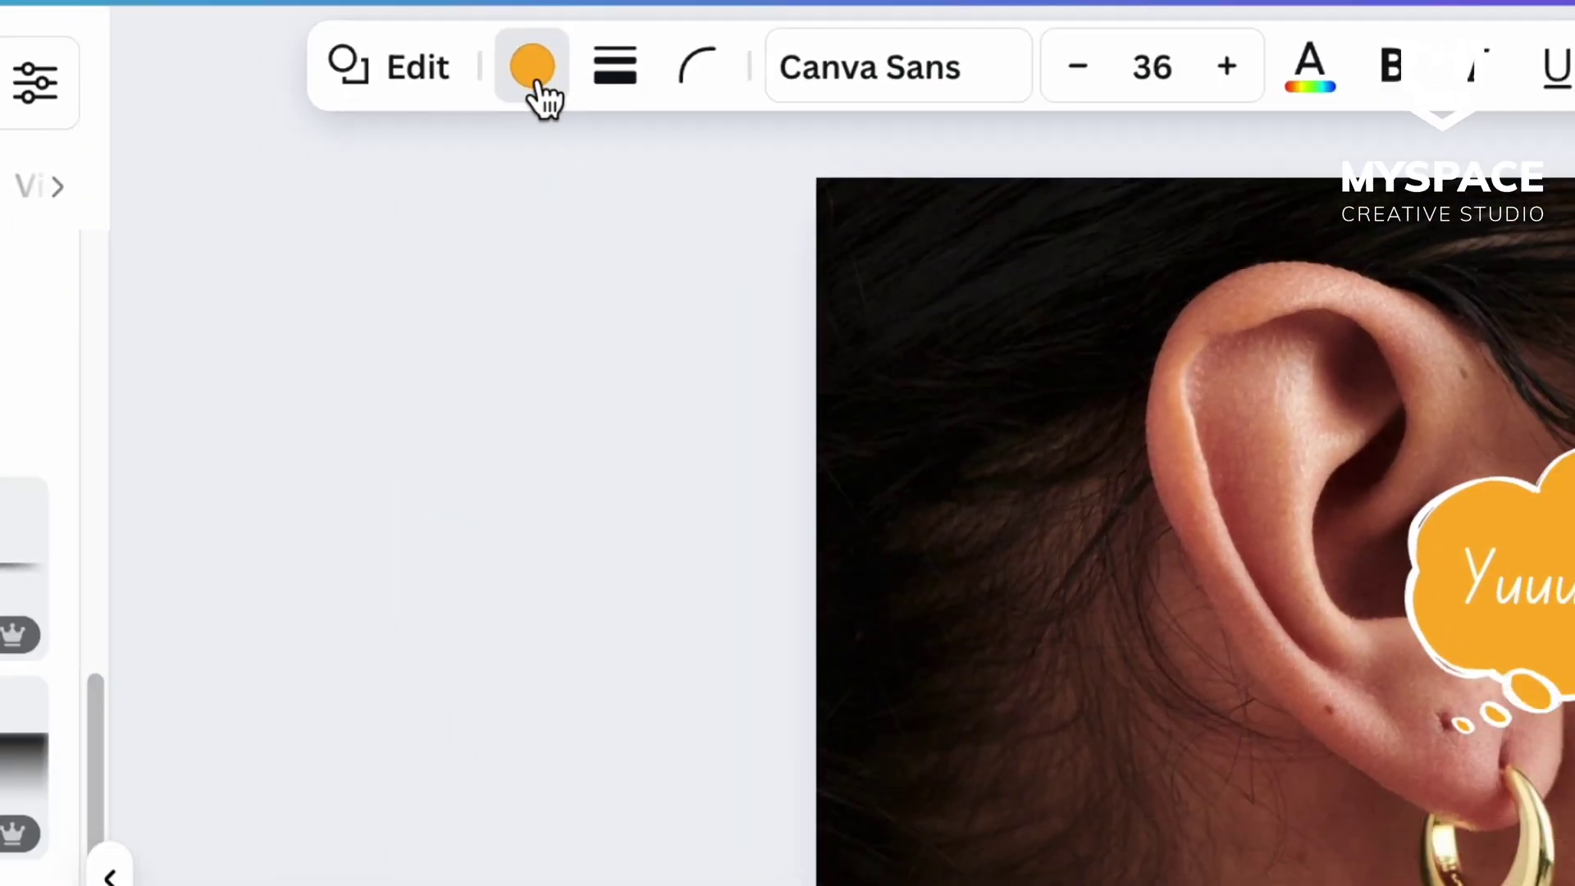
left_click(496, 92)
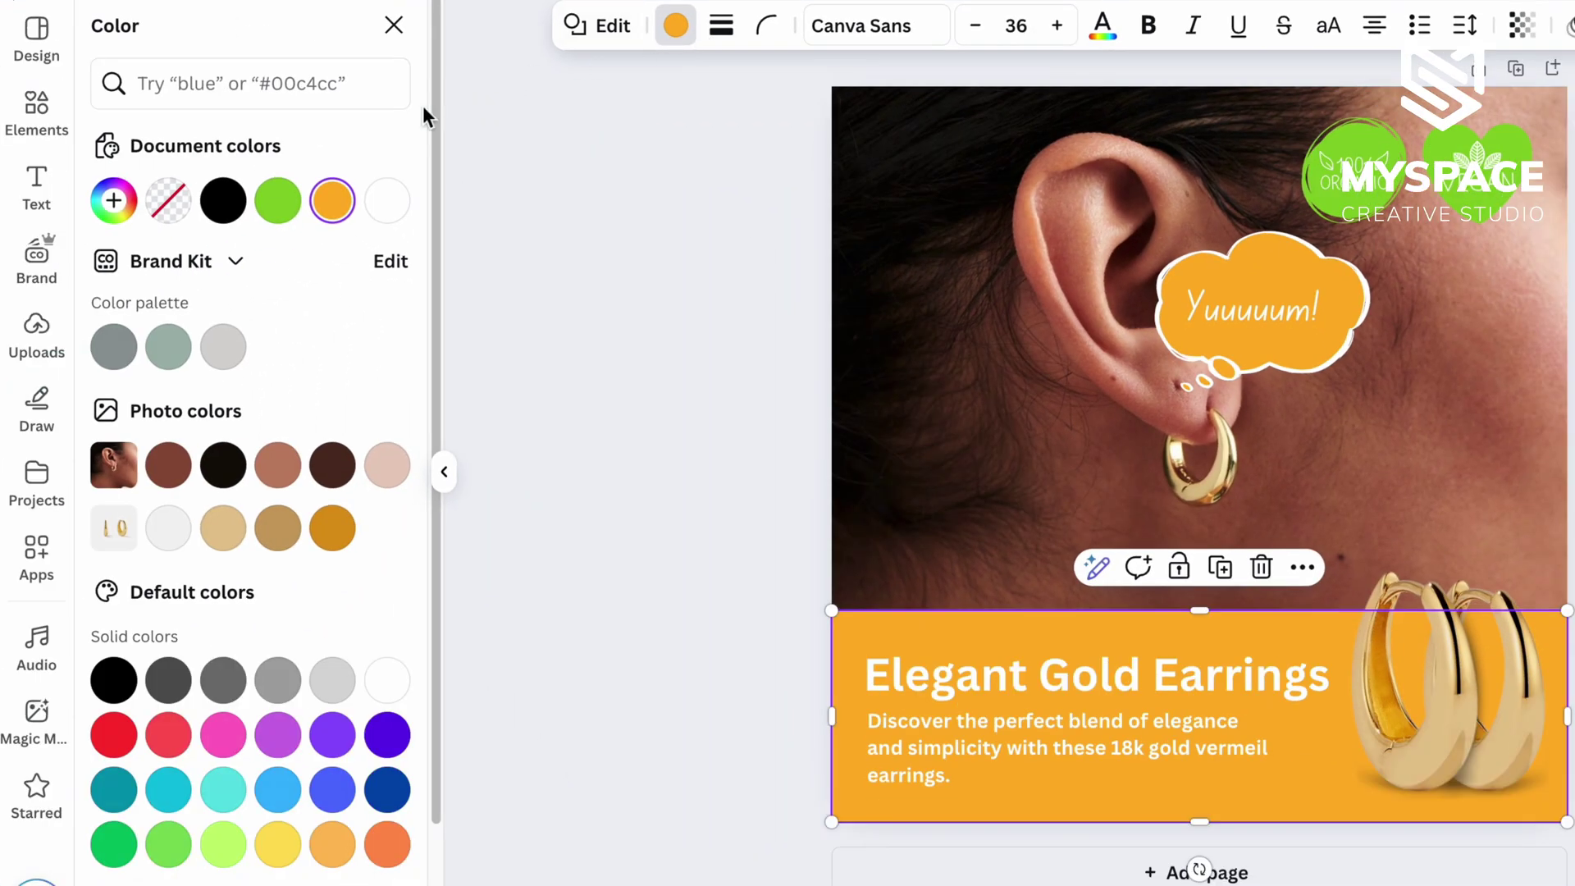
left_click(384, 466)
left_click(331, 466)
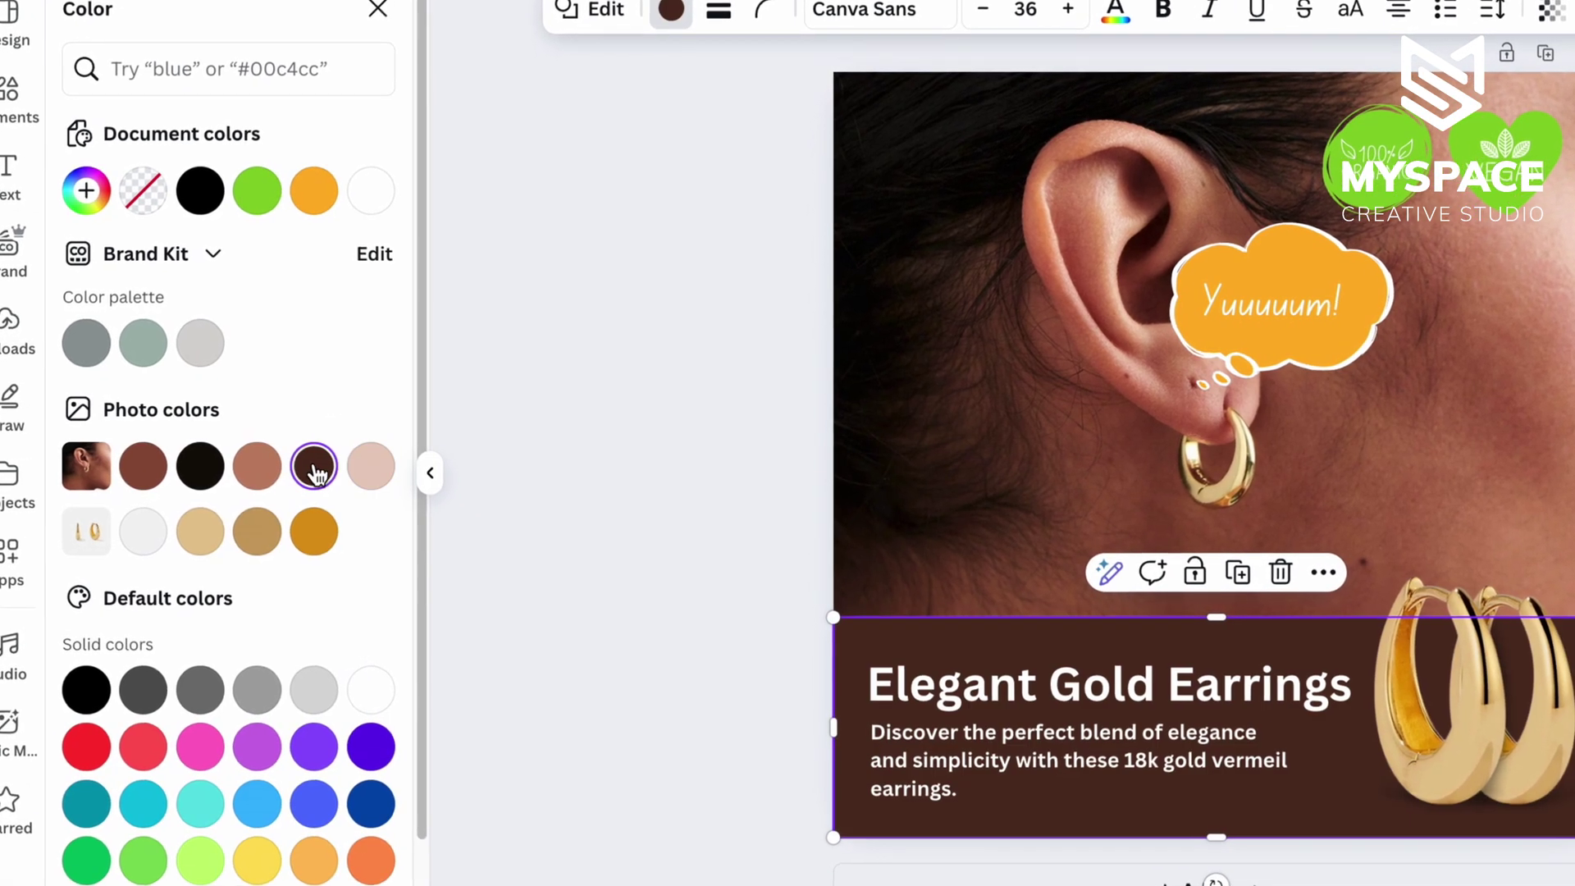
- Try the dark gold photo color and a skin tone sampled from the ear photo on the band, and return it to dark brown
left_click(314, 532)
left_click(86, 190)
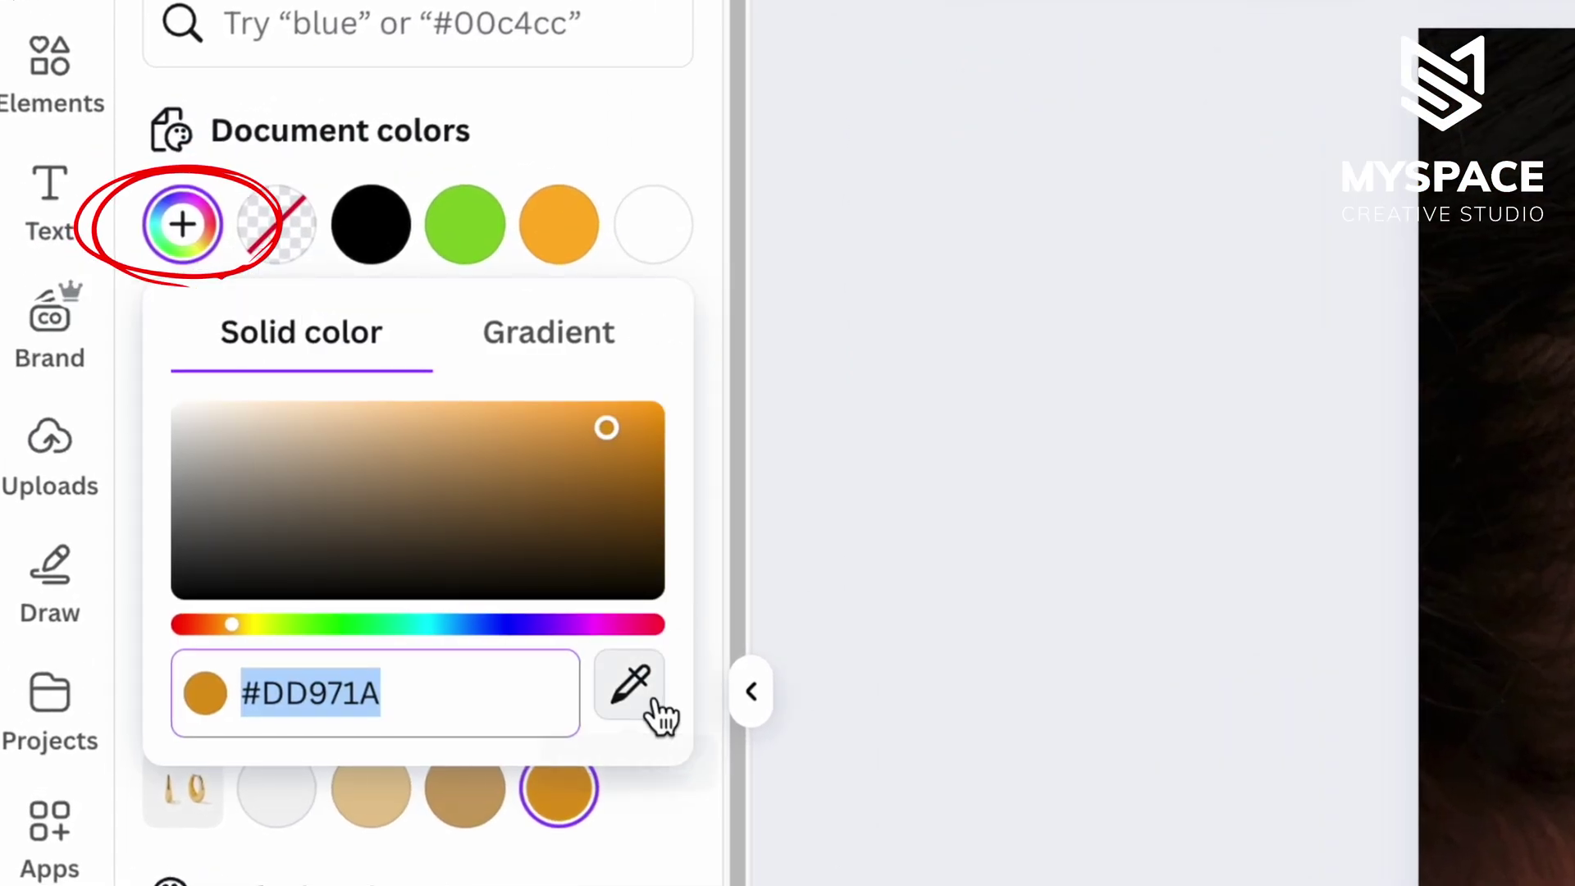
left_click(630, 685)
left_click(1574, 375)
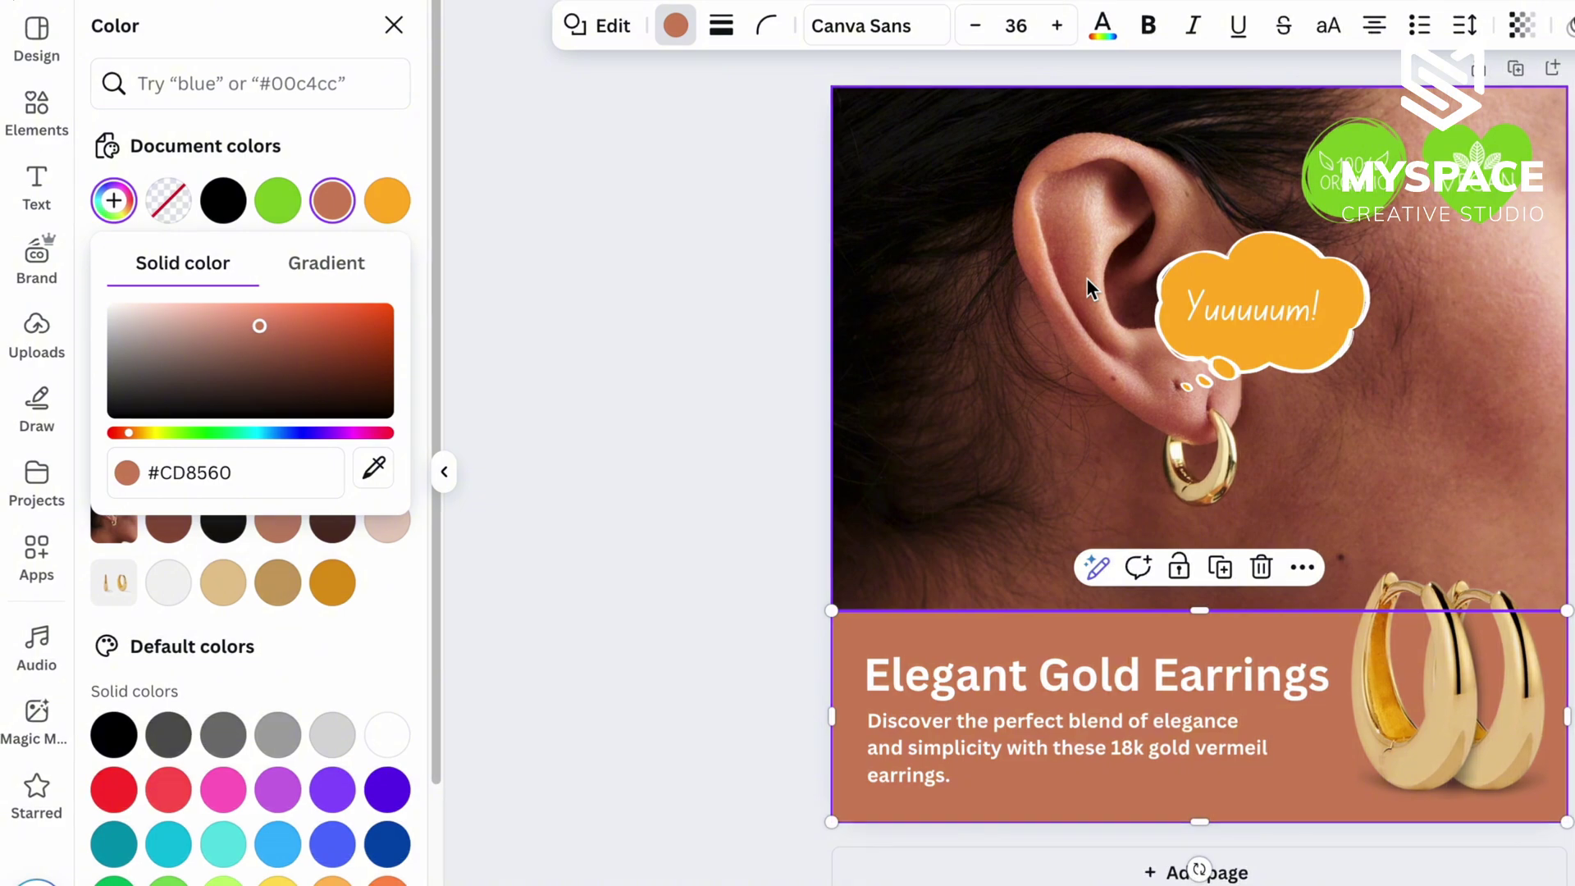
left_click(678, 32)
left_click(333, 520)
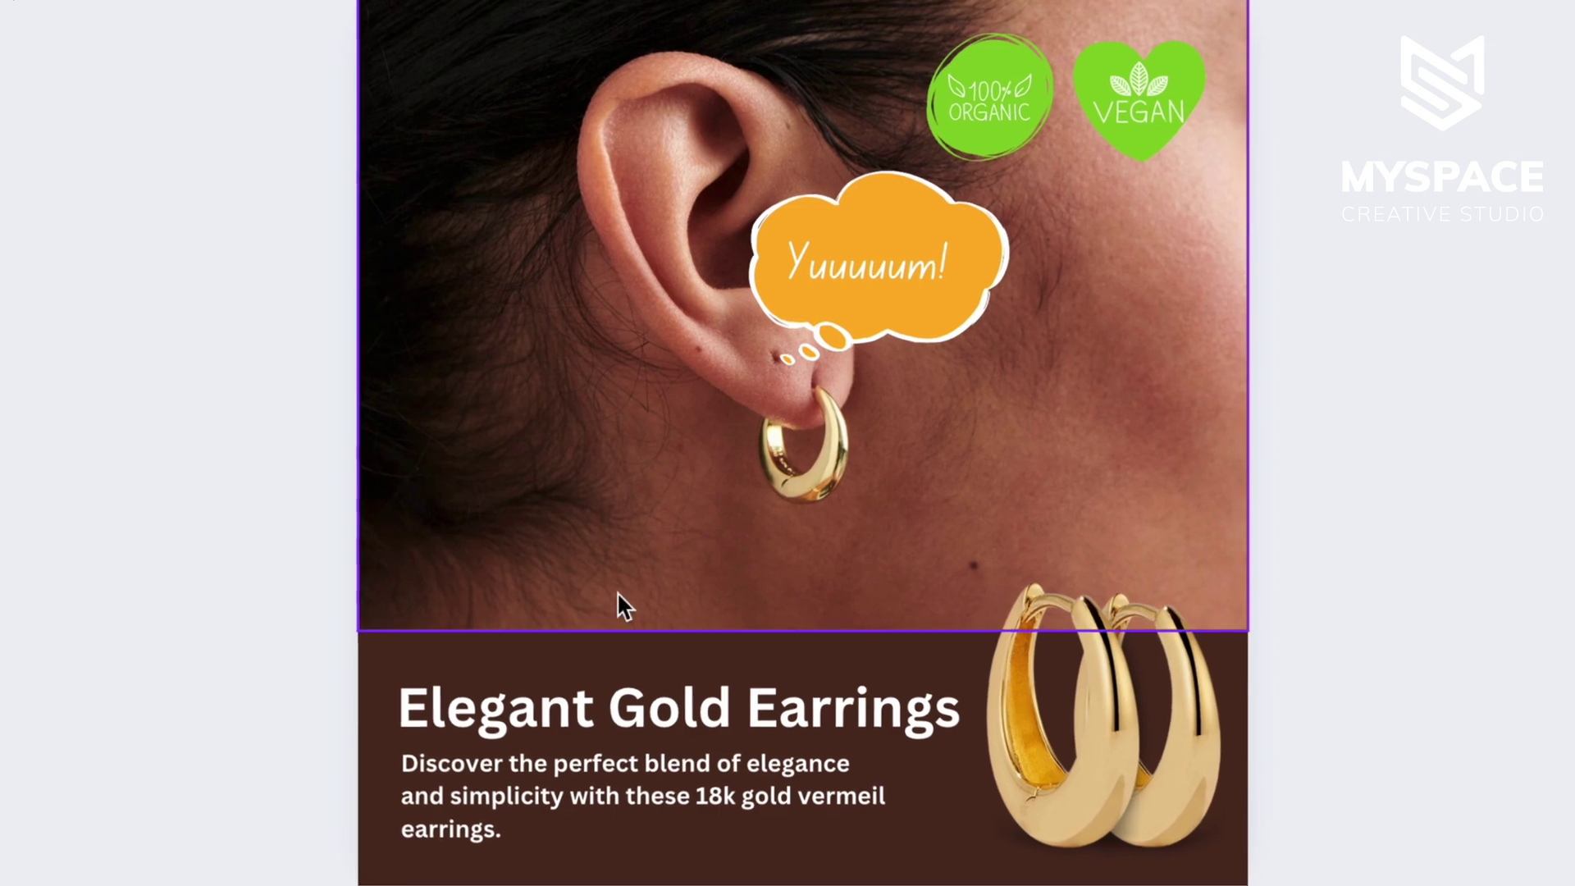
- Change the "Elegant Gold Earrings" heading's font to Times New Roman ExtraBold
left_click(576, 714)
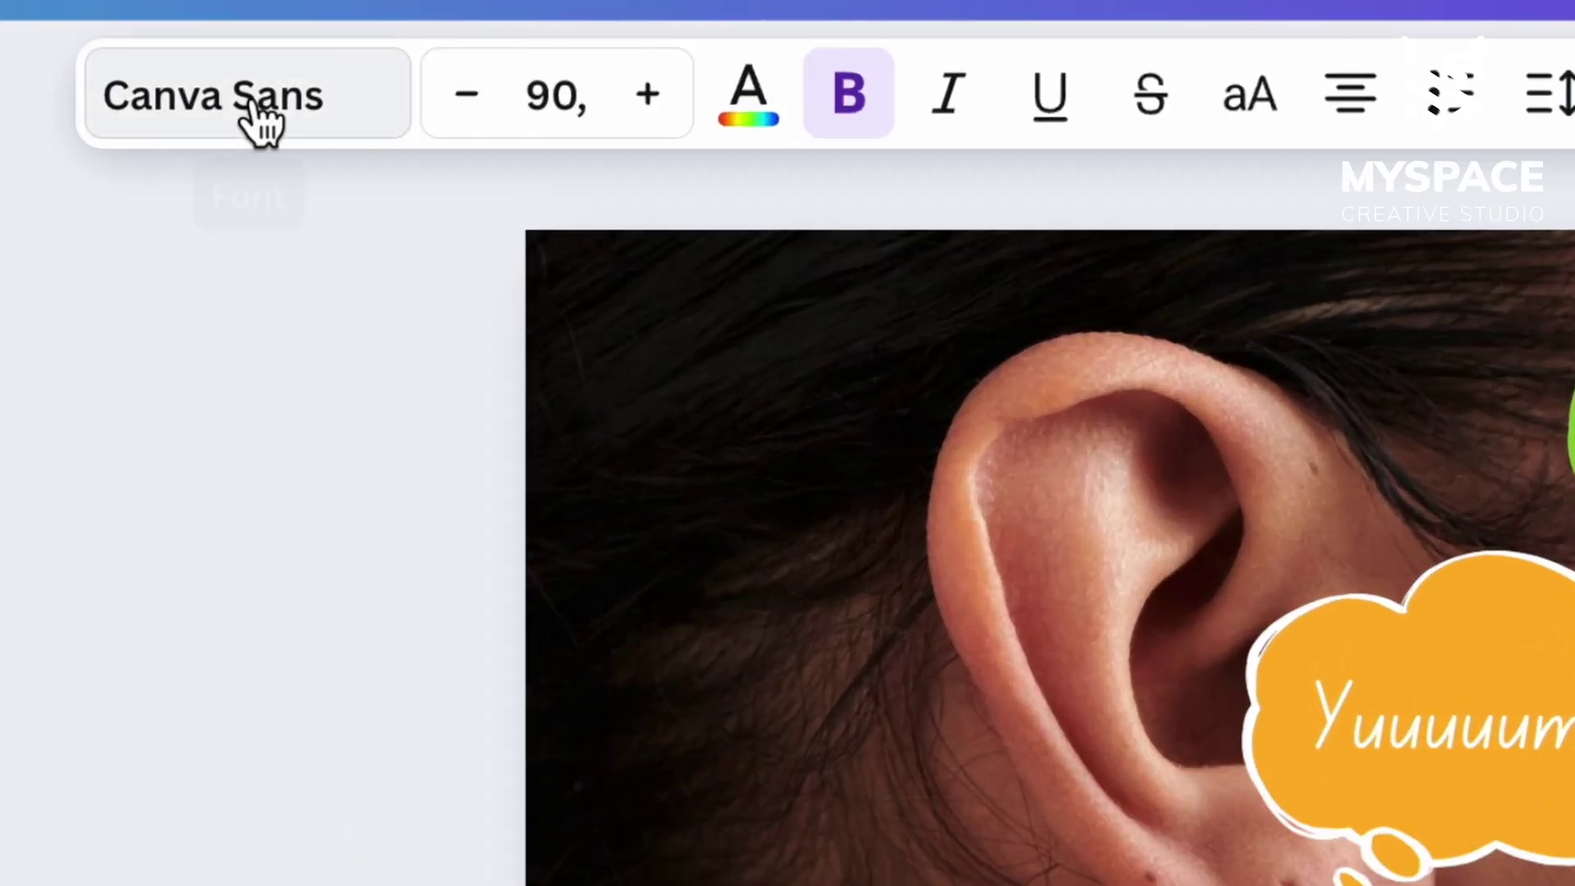
left_click(261, 122)
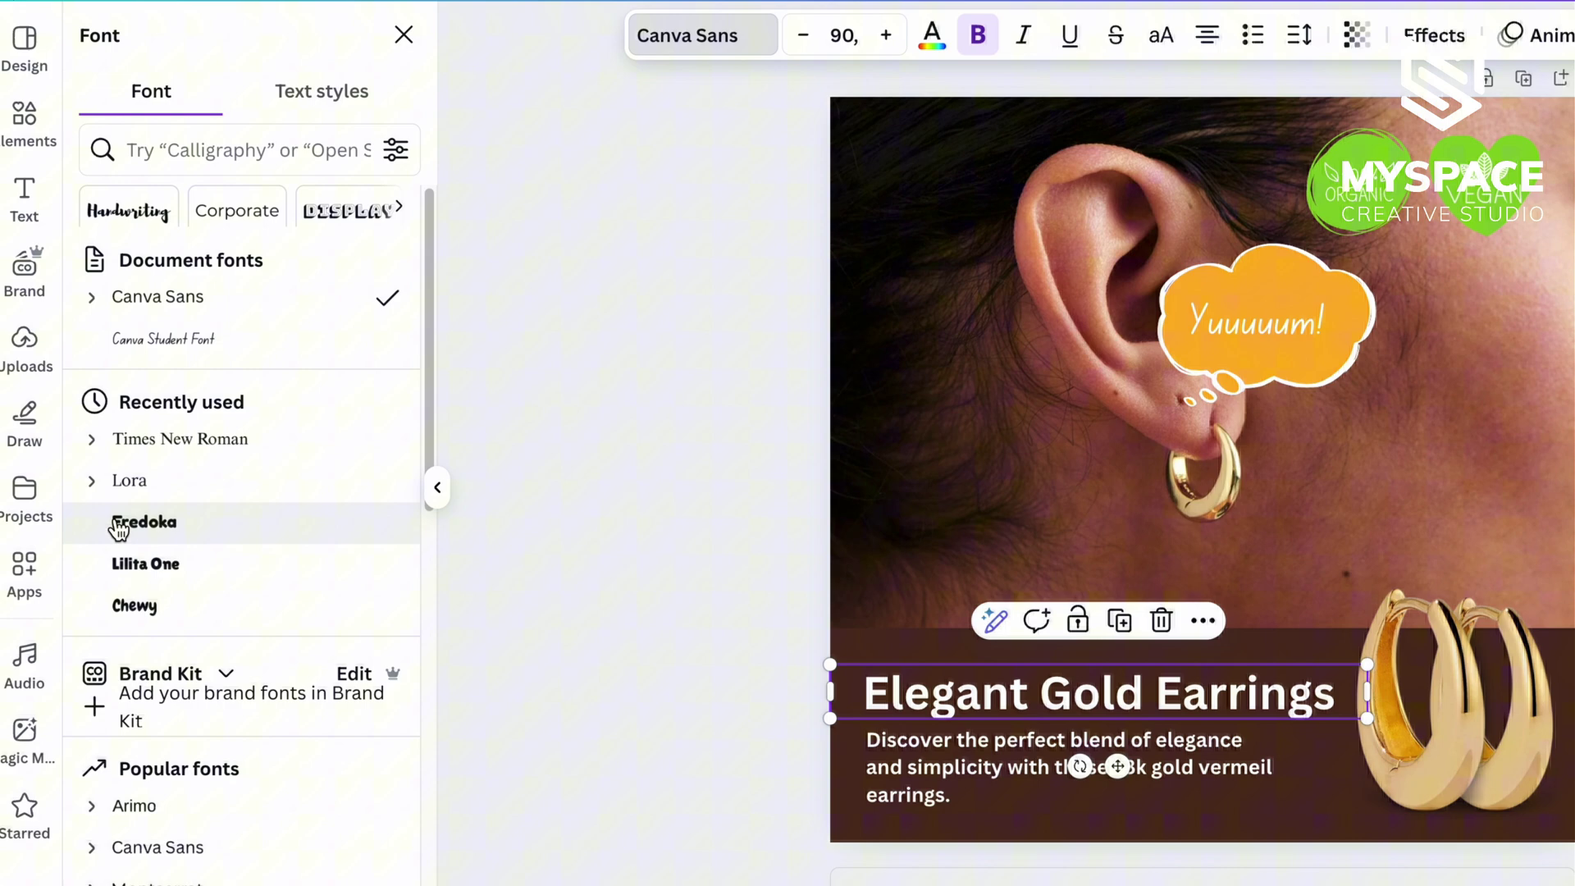
left_click(95, 440)
left_click(164, 648)
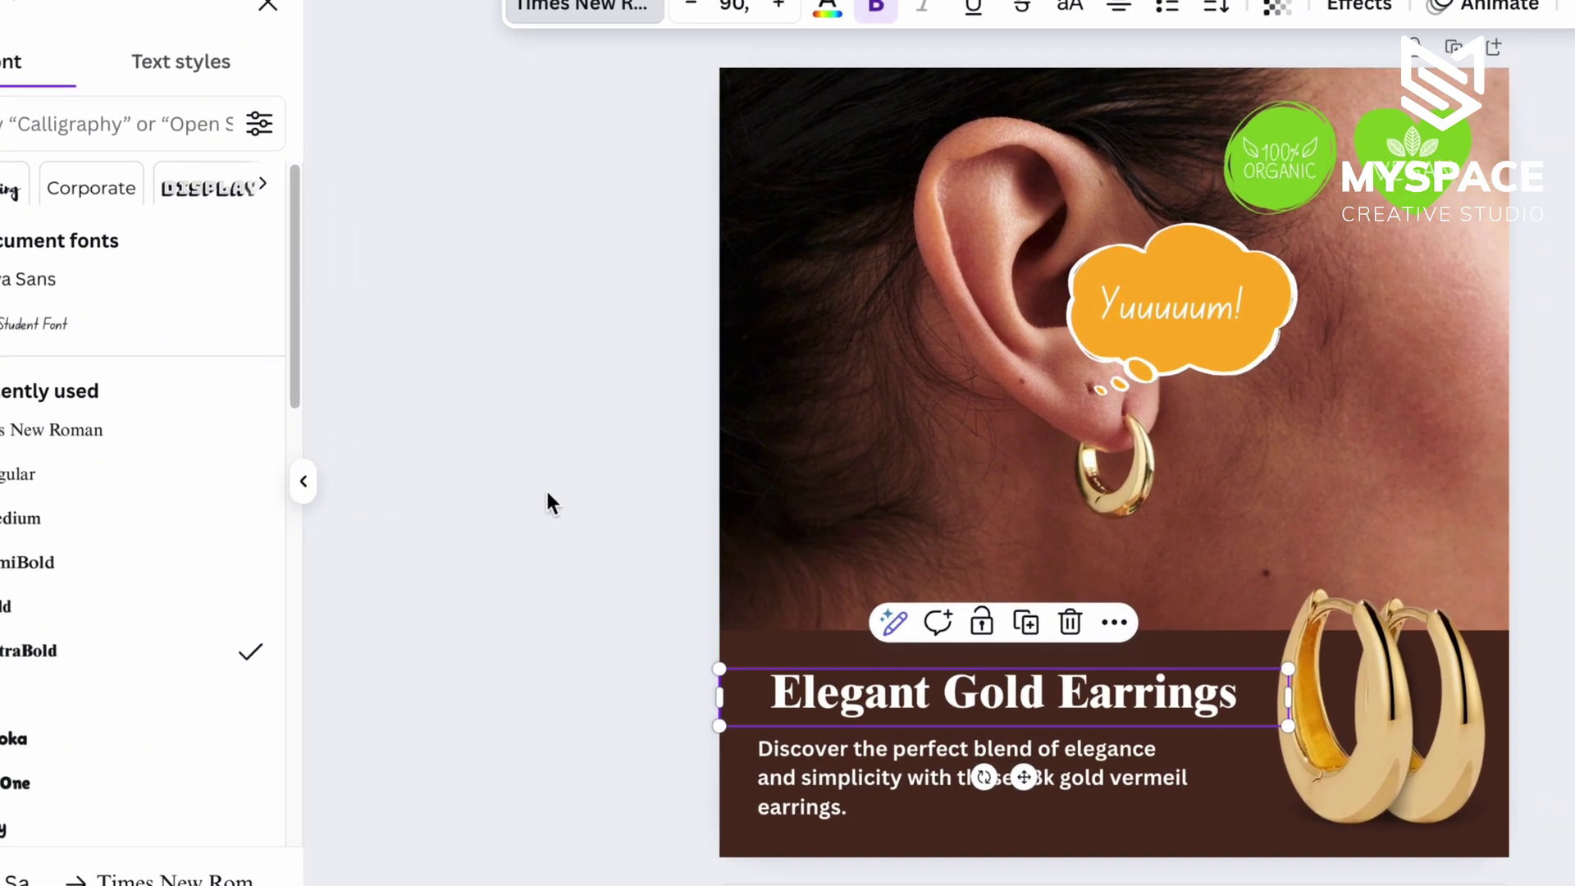
left_click(664, 506)
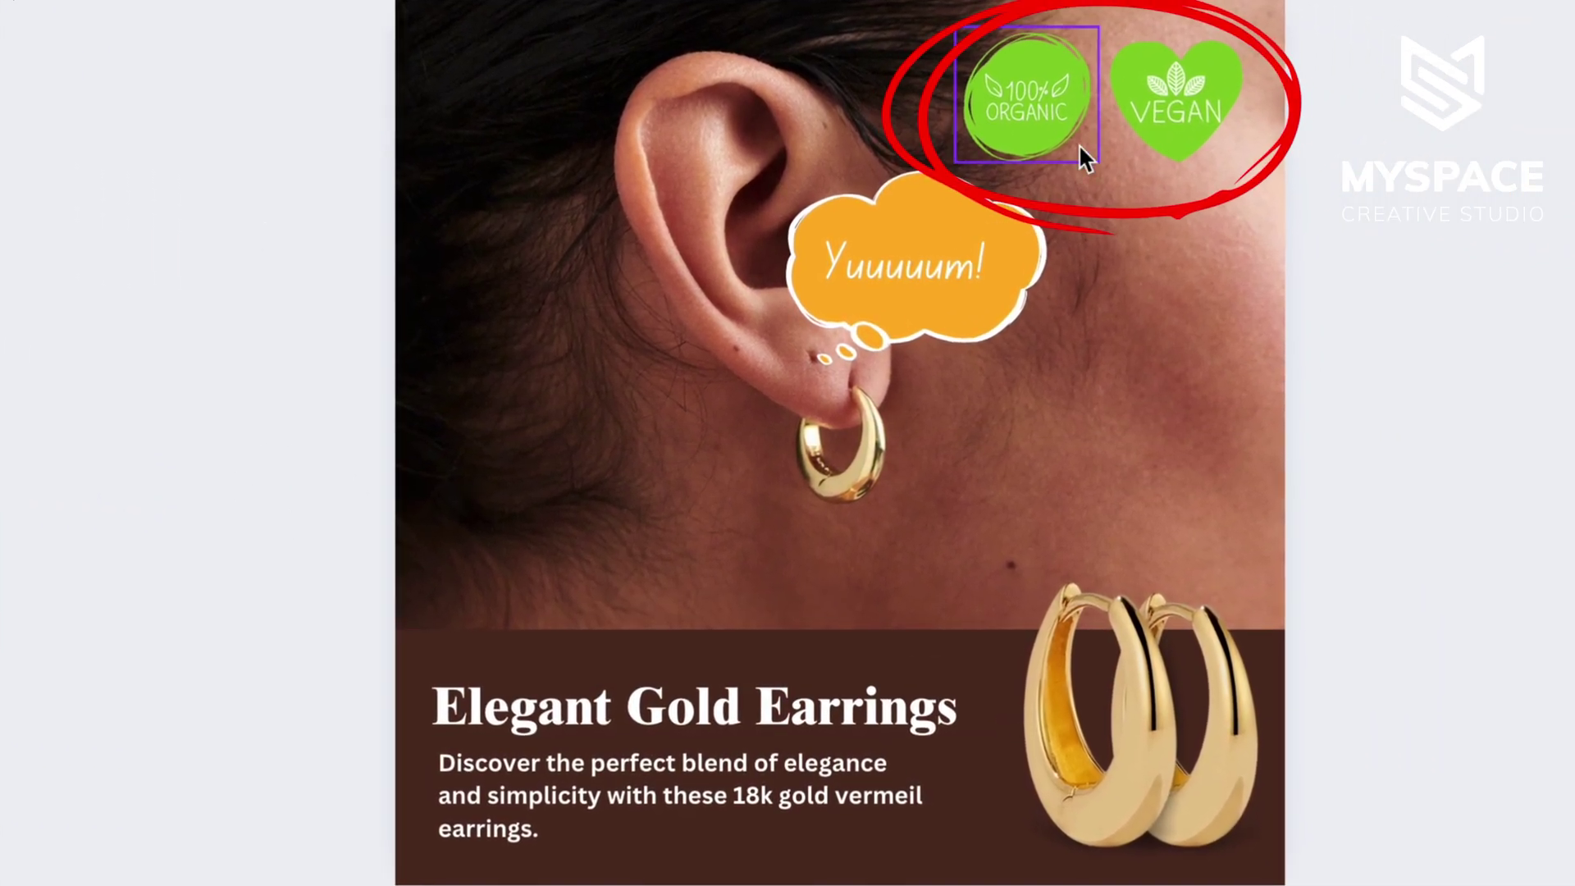
- Delete the green "Vegan" and "100% Organic" badges from the ear photo
left_click(1012, 102)
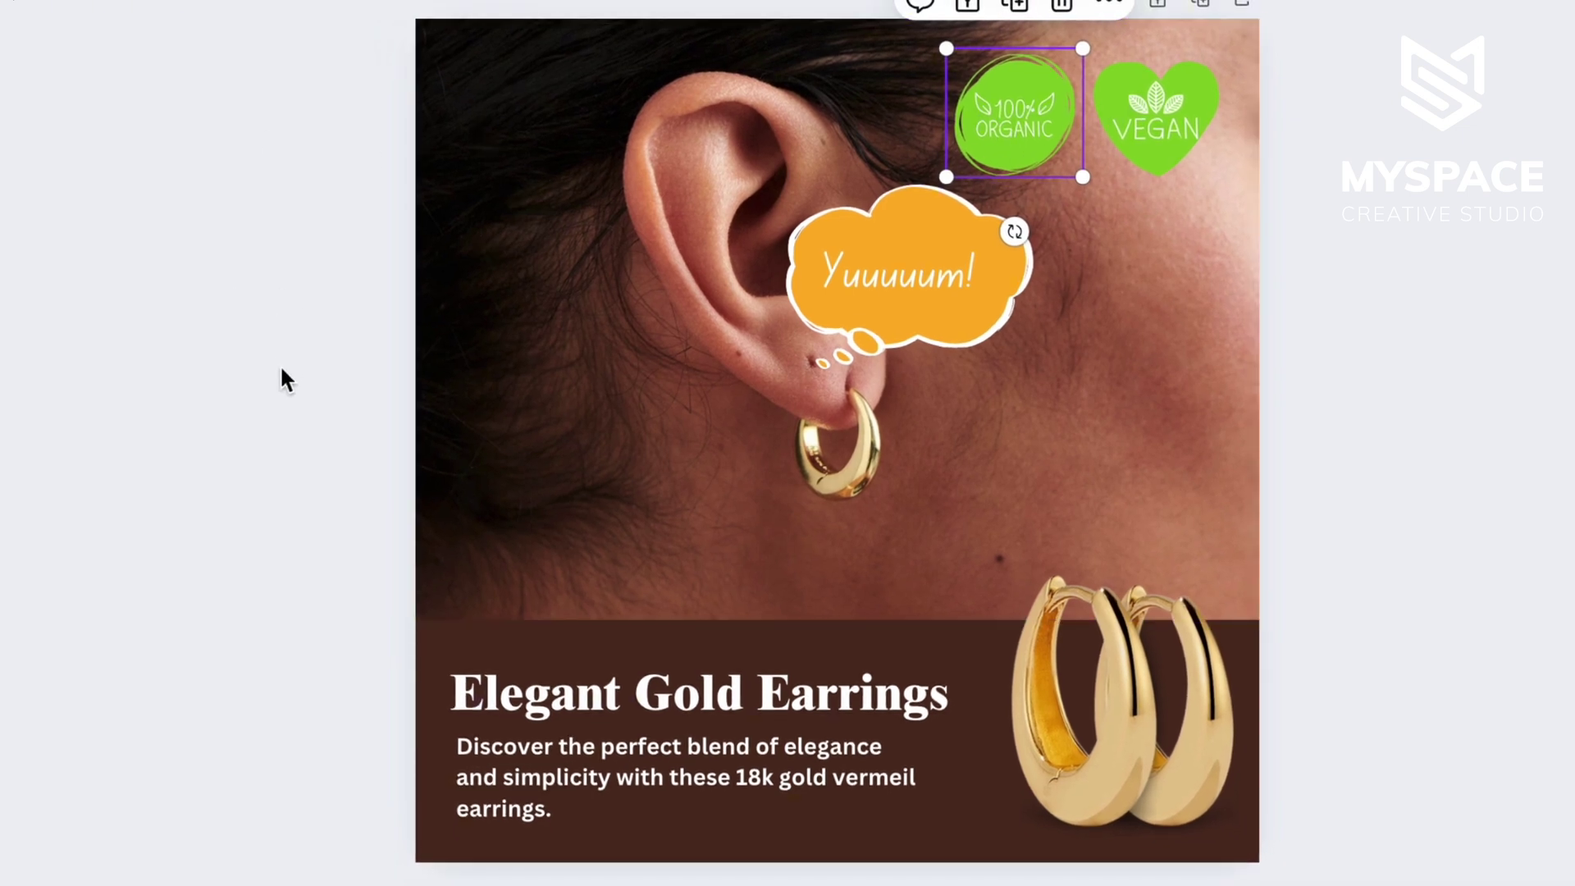
left_click(1154, 131)
key("Delete")
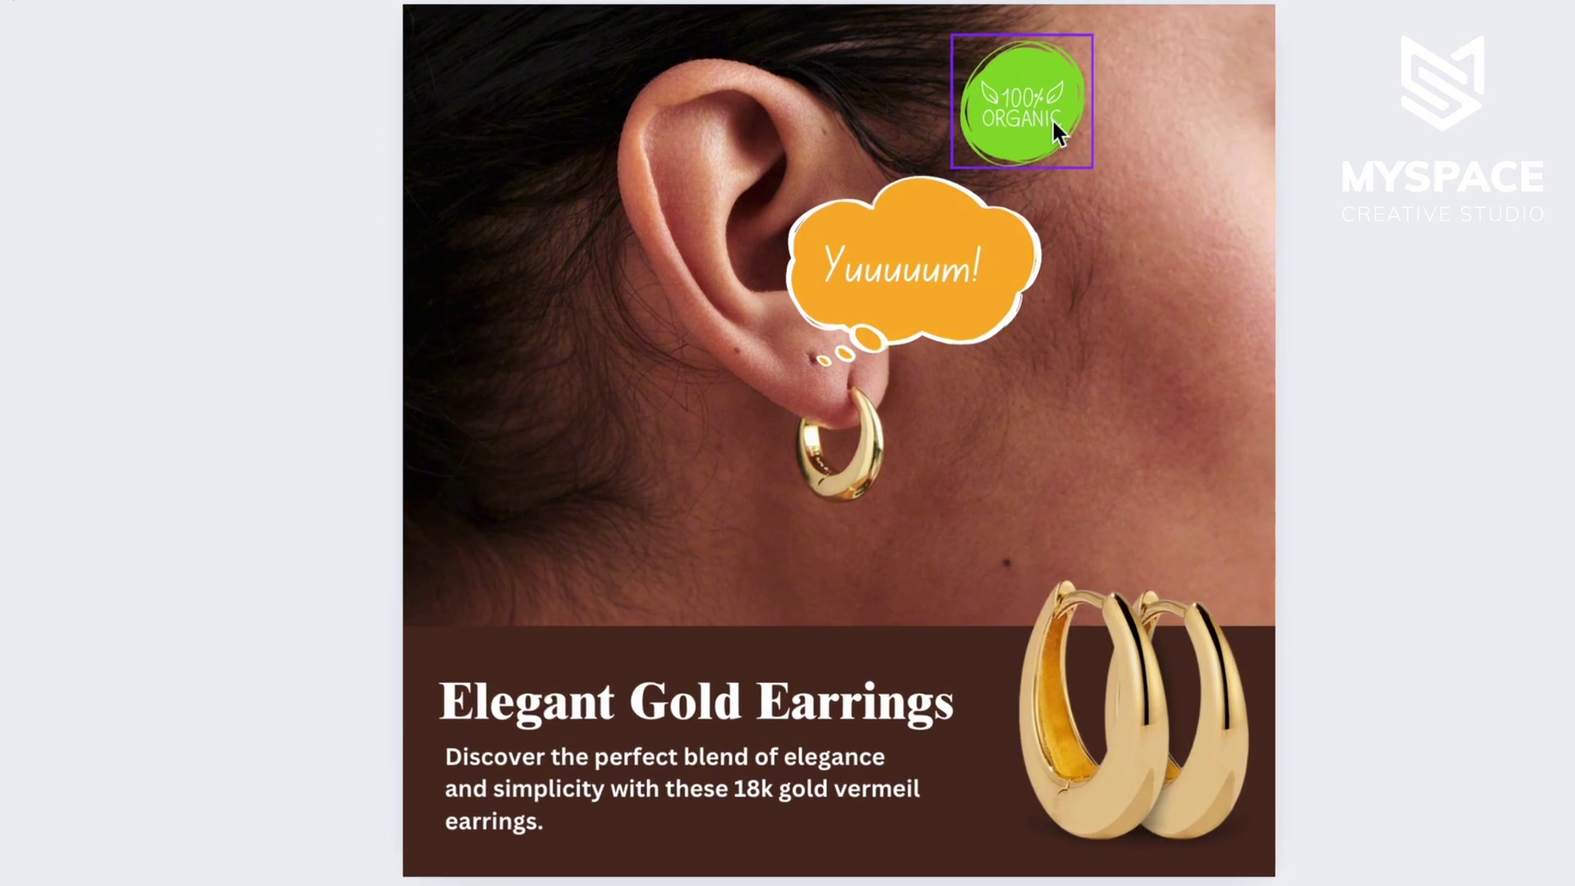
left_click(1053, 122)
key("Delete")
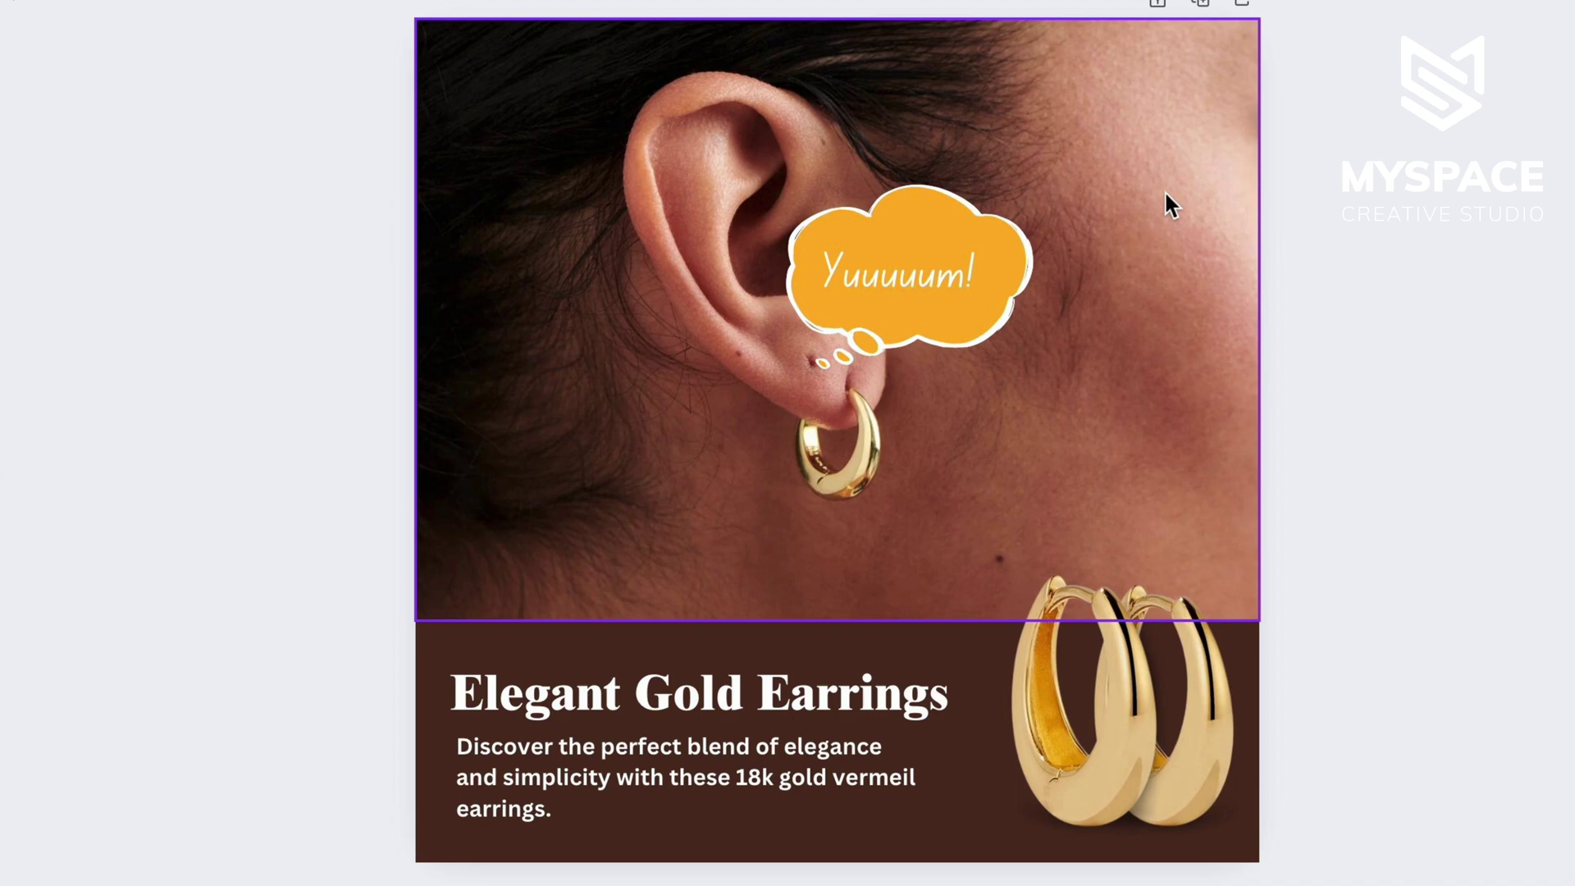
- Enlarge the ear photo slightly within its crop frame
double_click(1163, 194)
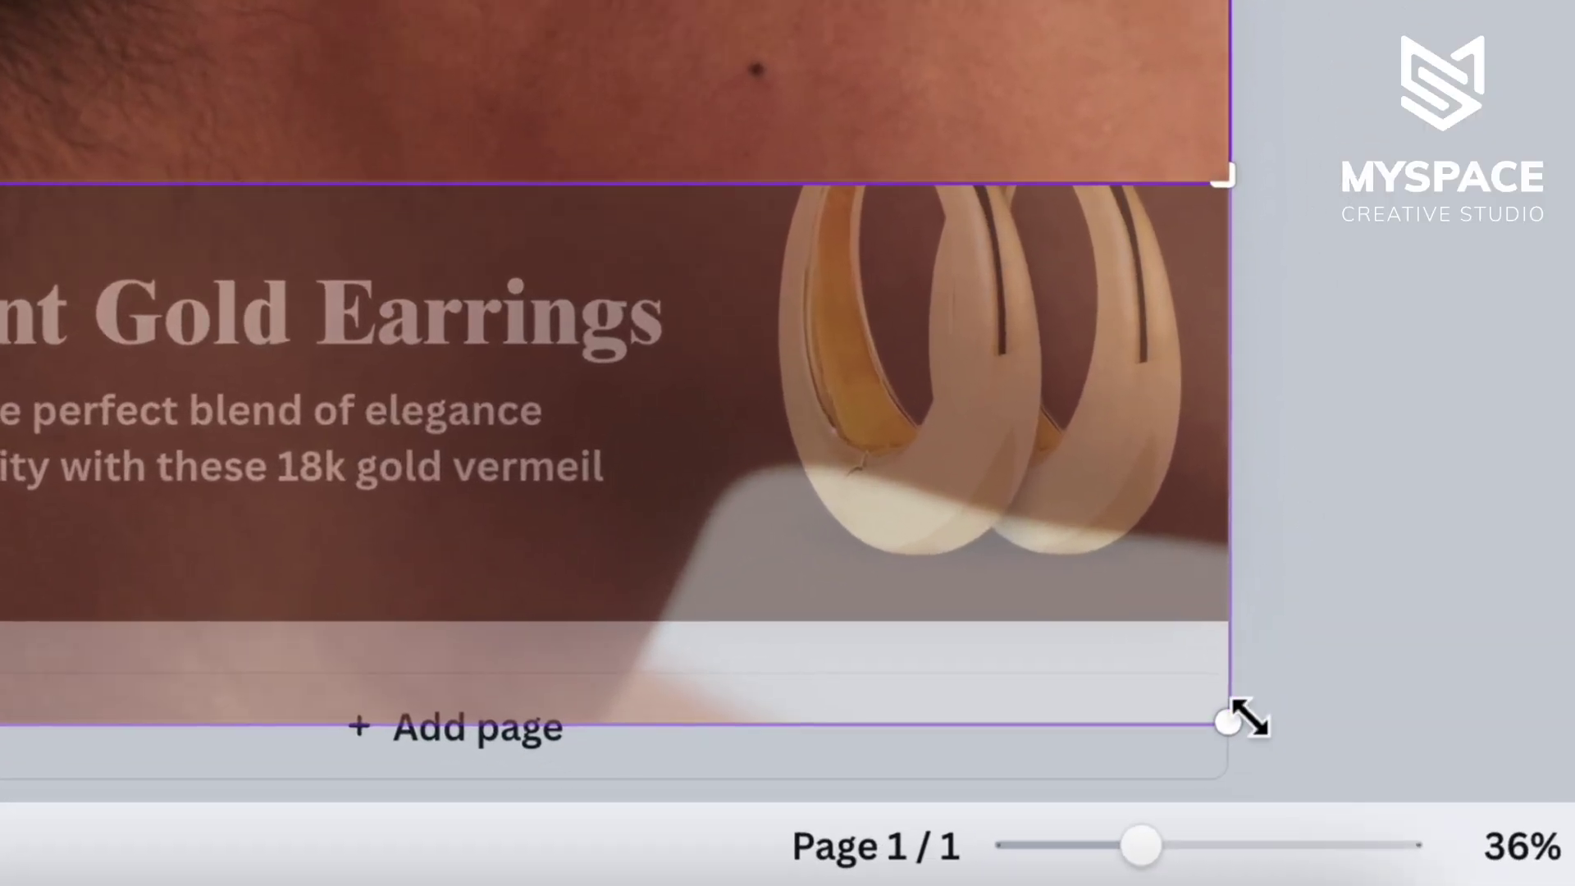
left_click_drag(1247, 719, 1316, 760)
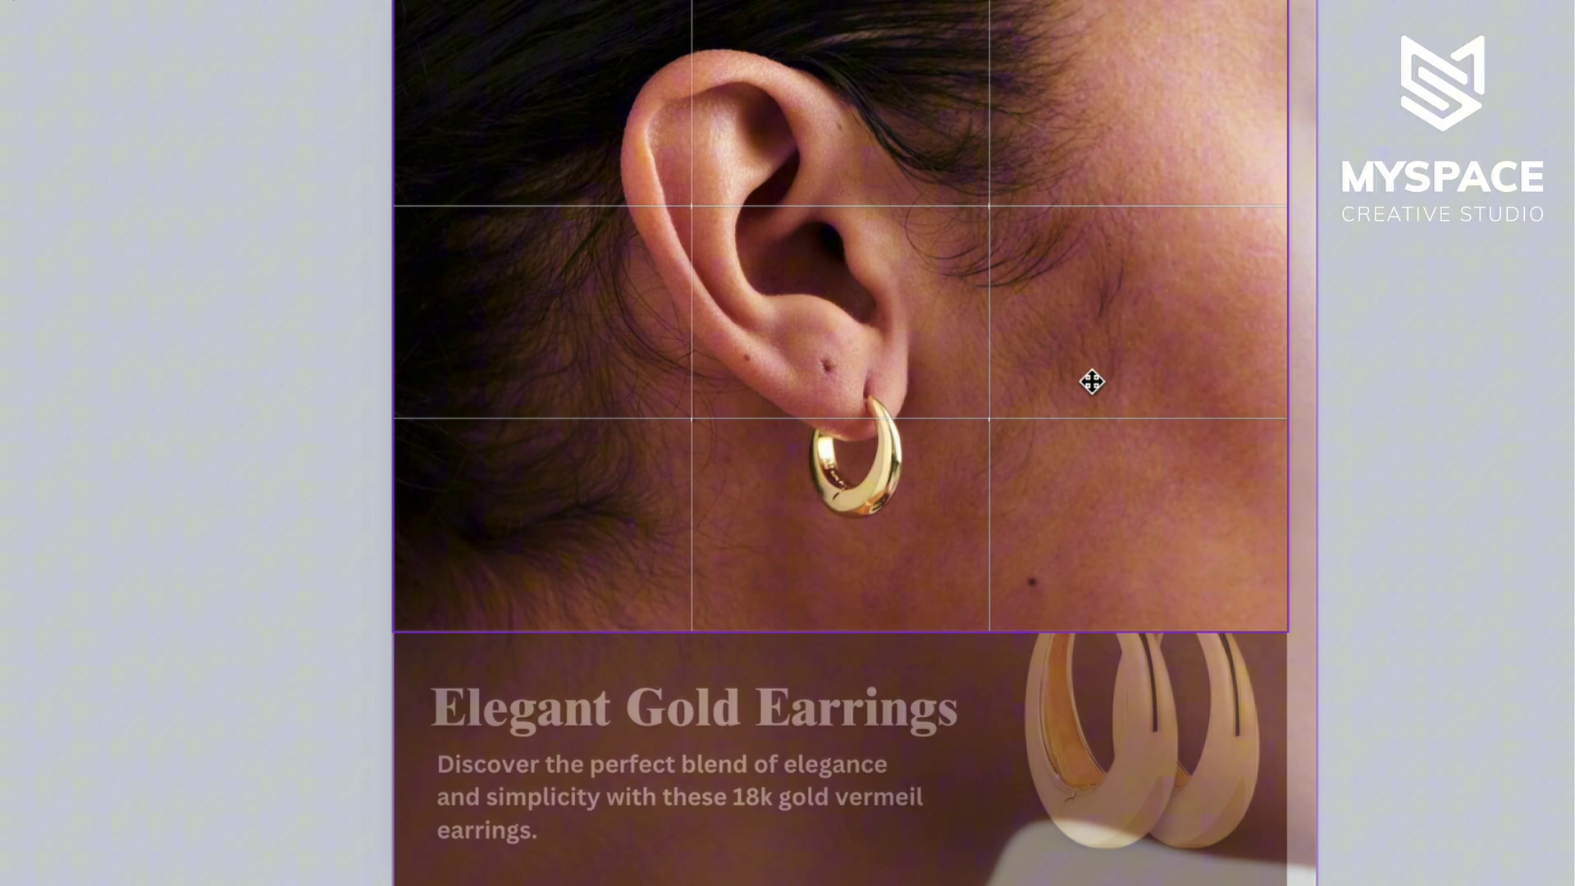
left_click(1483, 390)
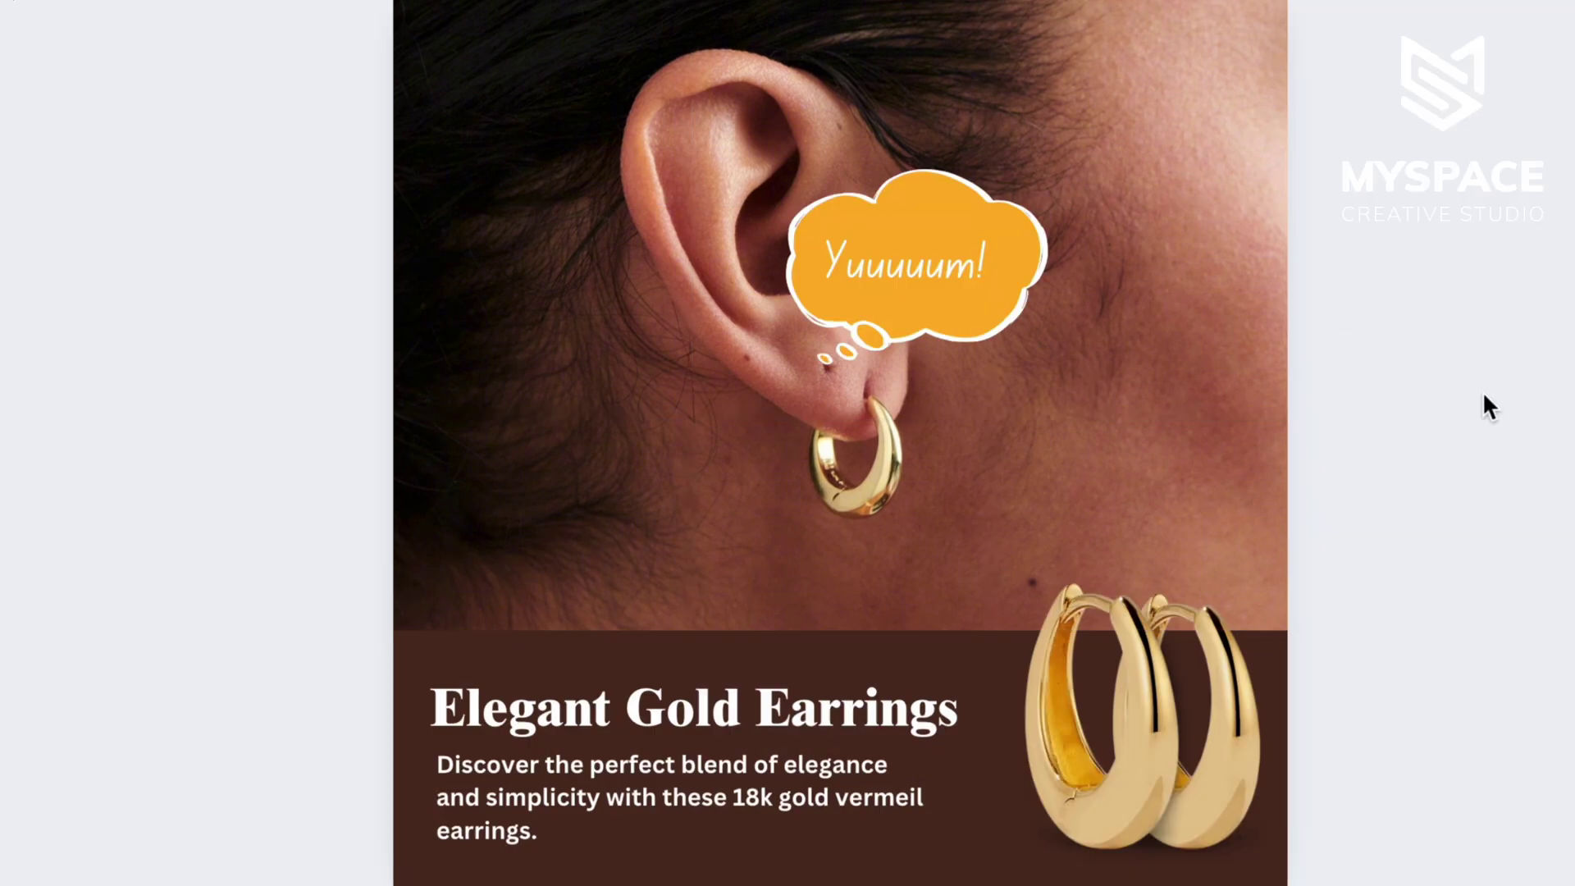
- Move the "Yuuuuum!" thought bubble off the ear onto the cheek
left_click(987, 217)
left_click_drag(988, 217, 1122, 213)
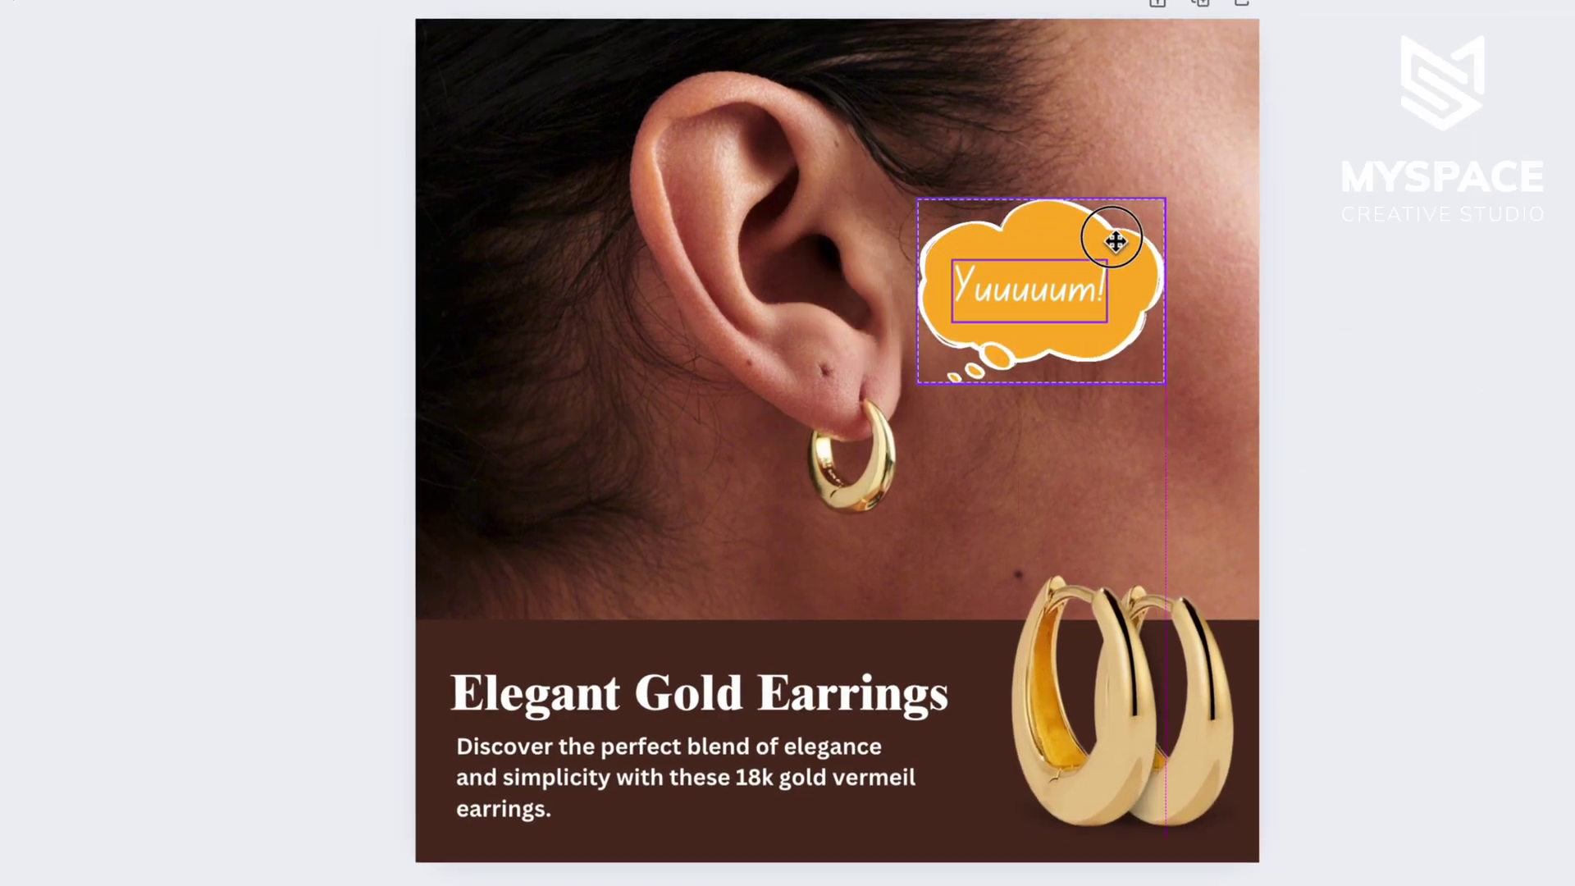
left_click(1357, 308)
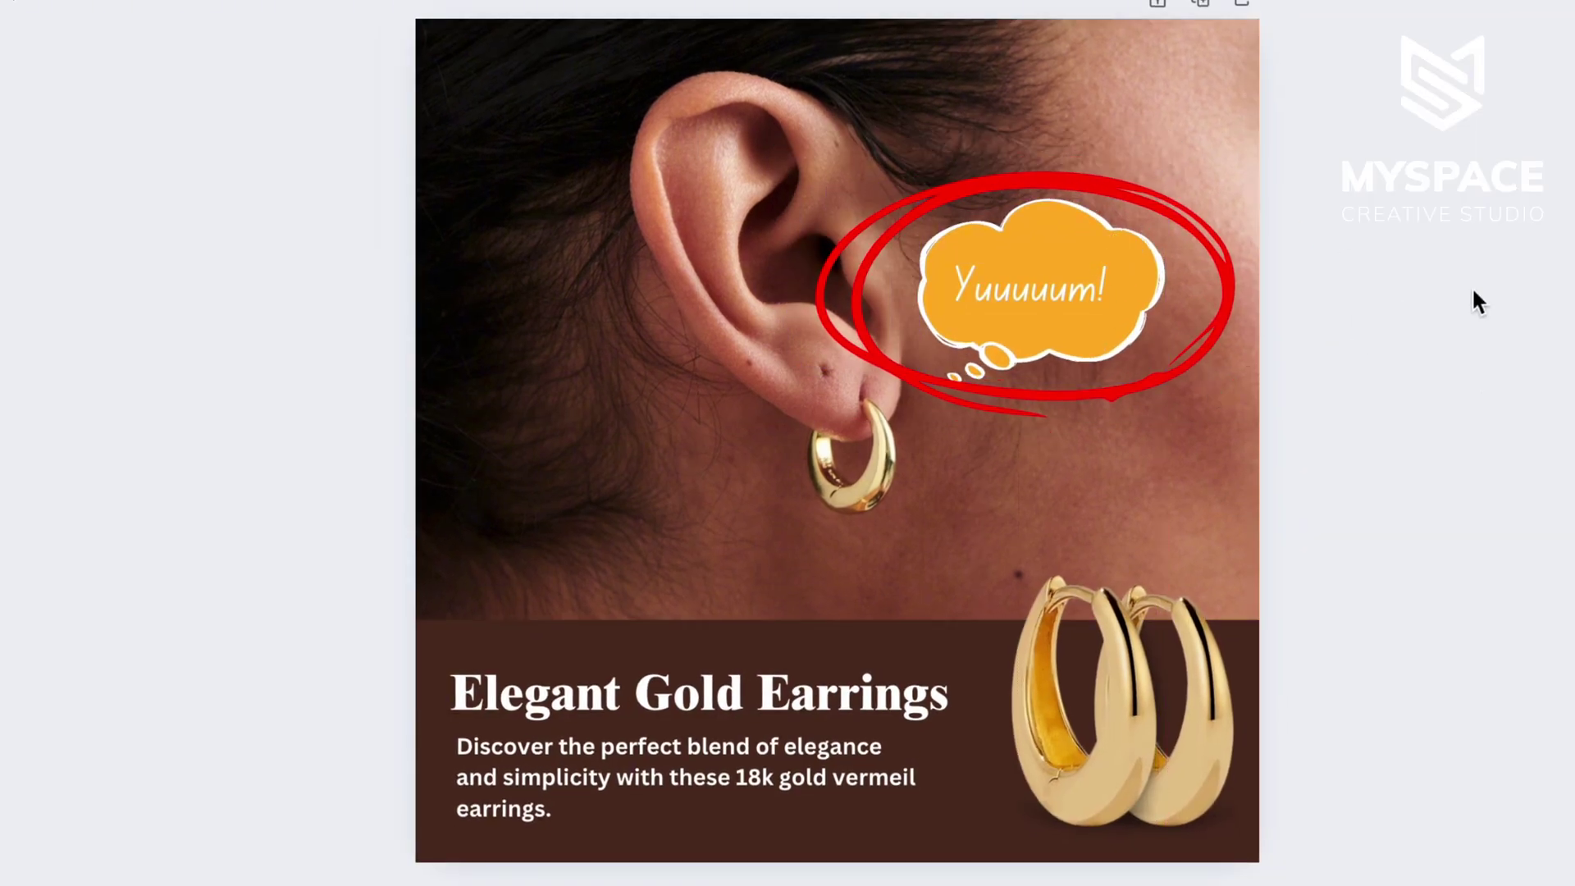
- Delete the "Yuuuuum!" text and its orange thought bubble
double_click(1091, 297)
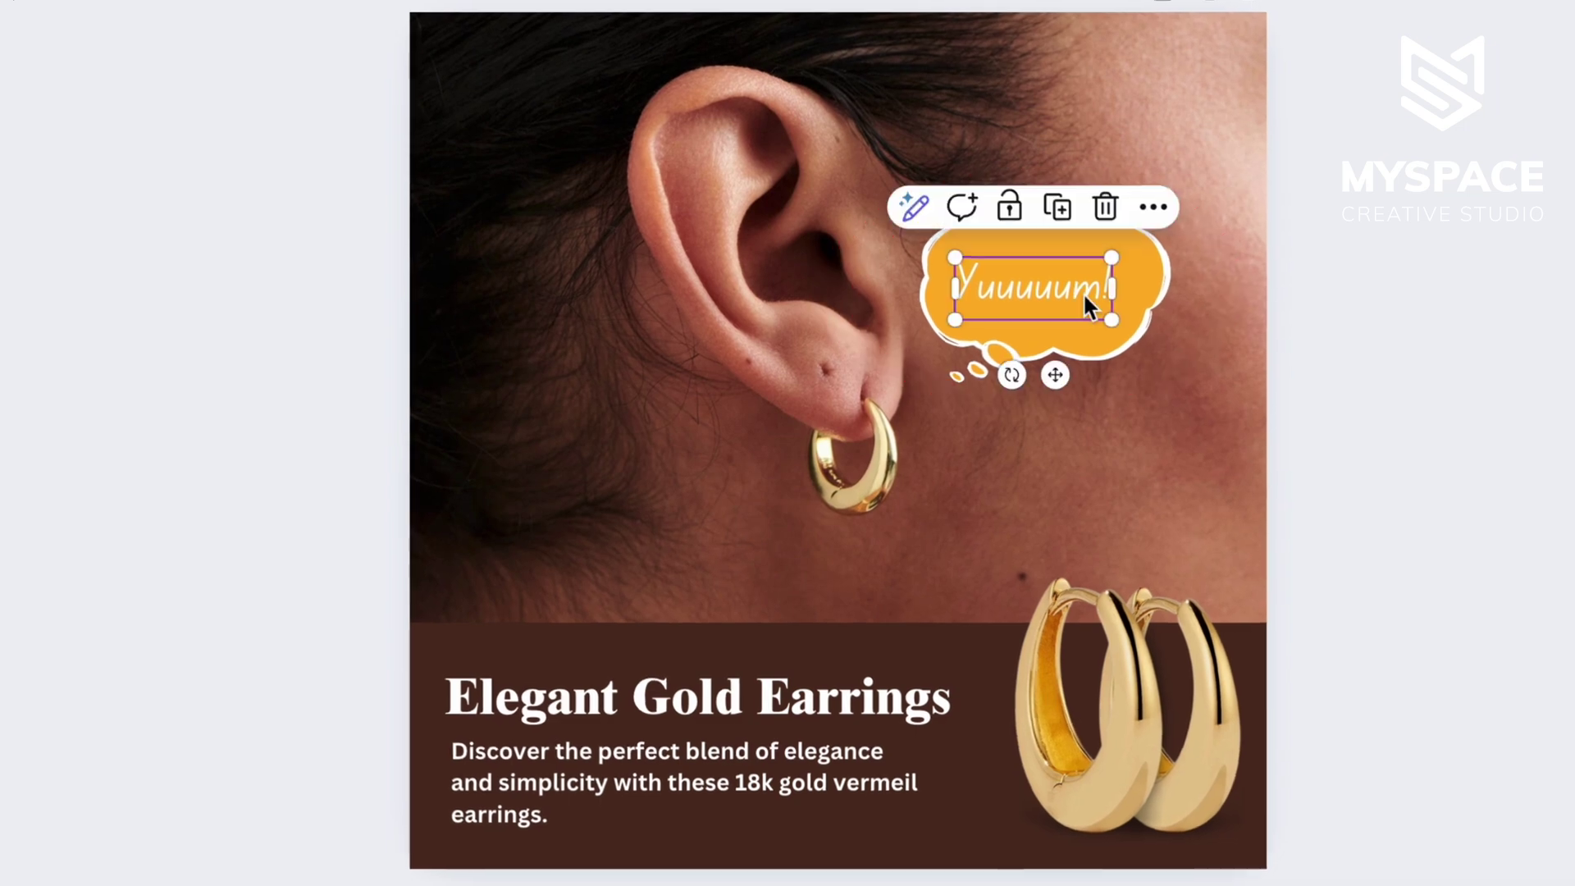
key("Delete")
key("Delete")
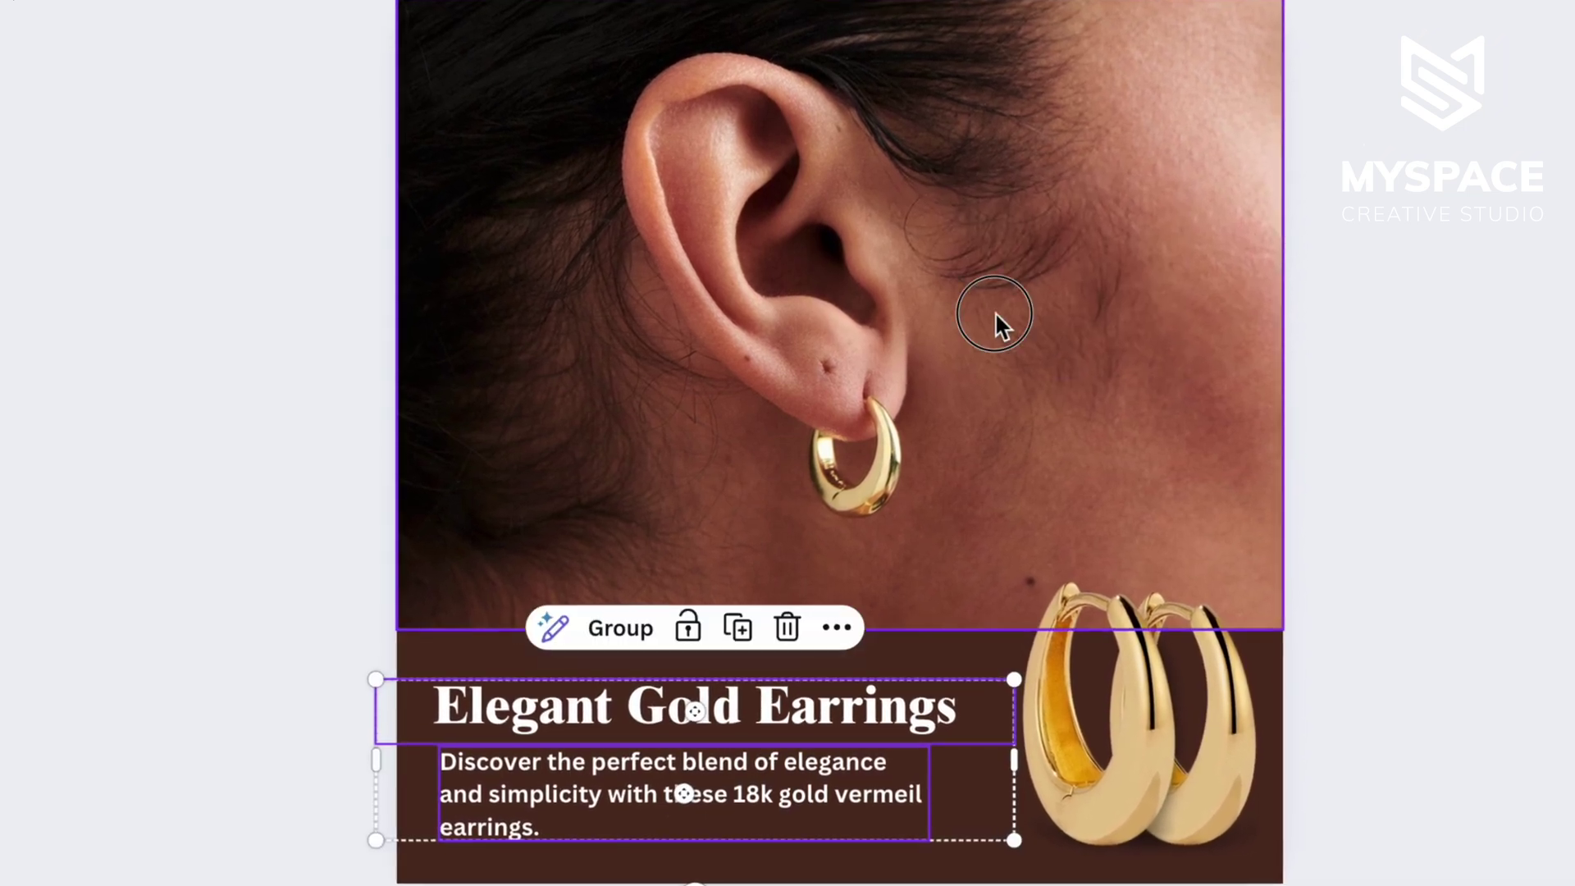
- Place a copy of the heading and description on the photo beside the ear, replacing the copied heading with an opening quotation mark
left_click(737, 628)
left_click_drag(738, 788, 1219, 375)
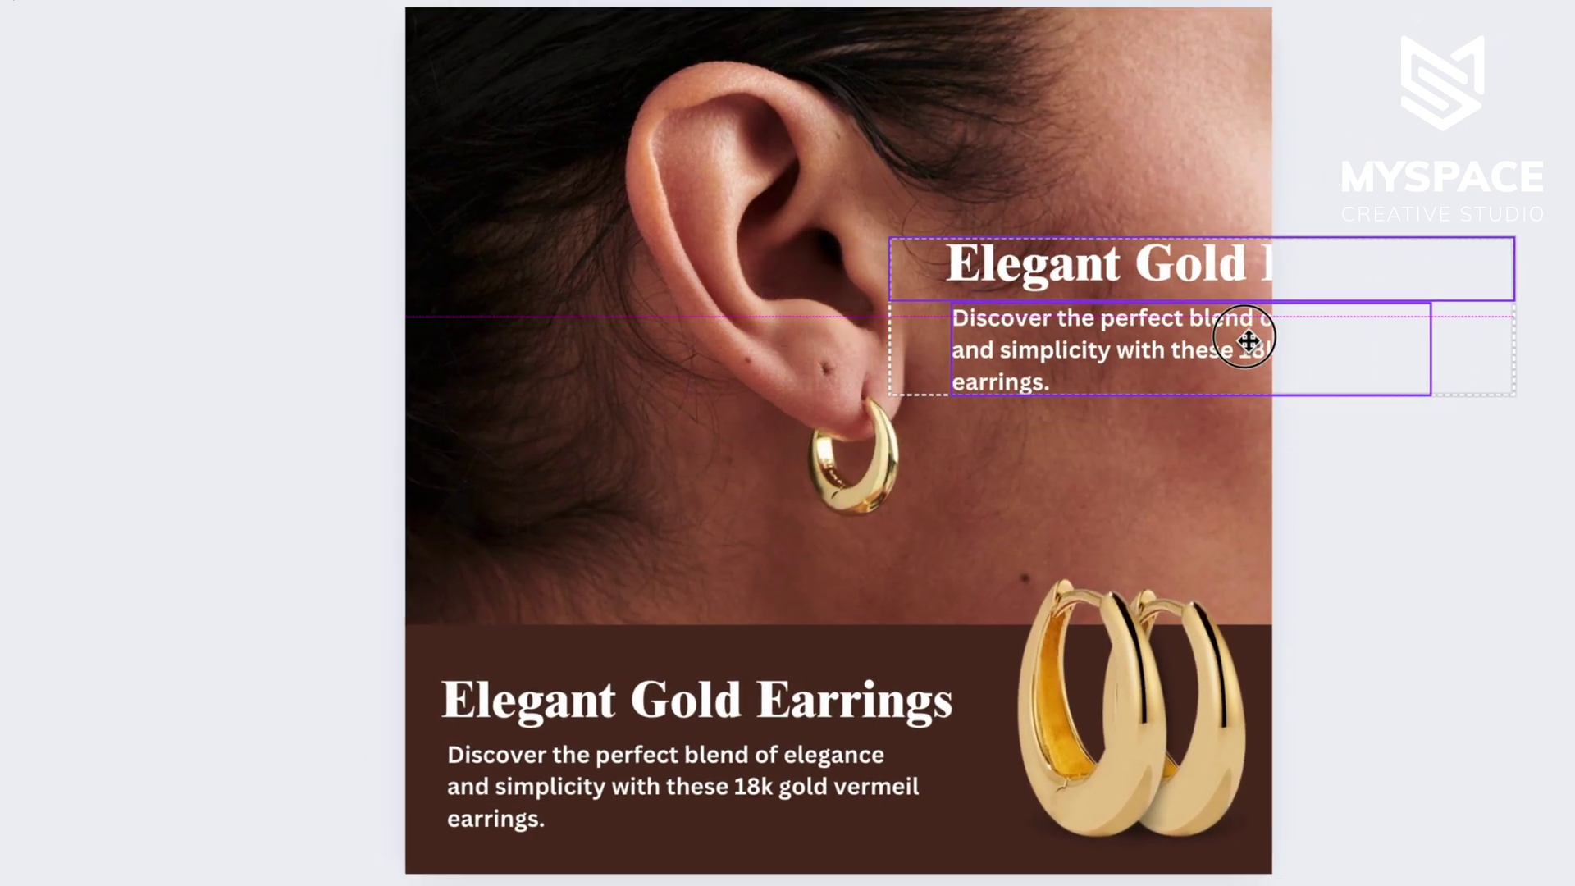
triple_click(1148, 305)
type("\"")
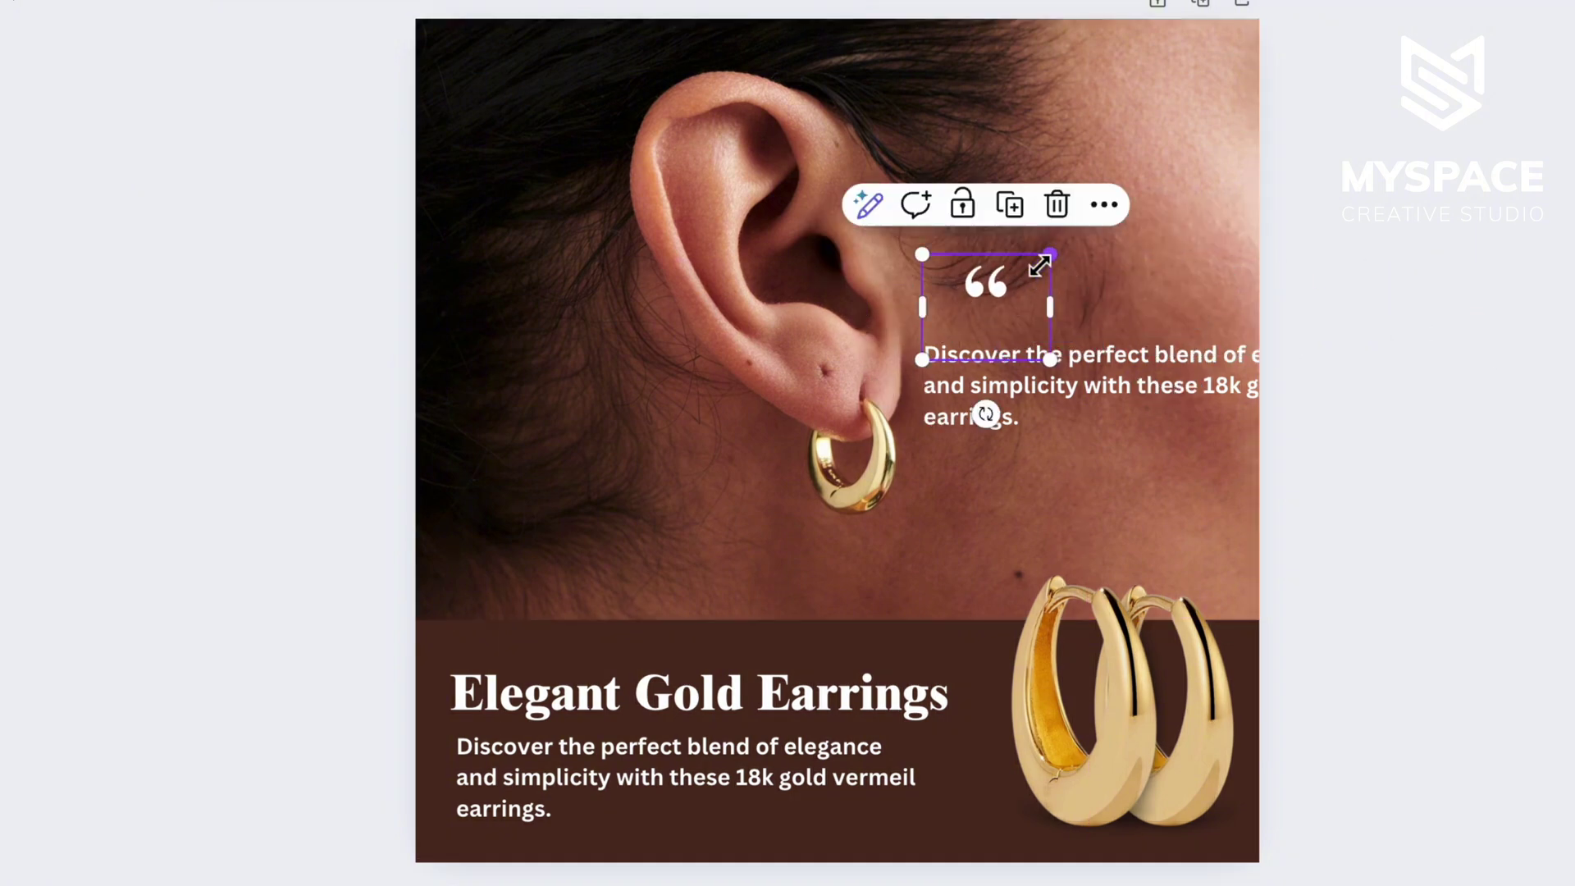
- Narrow the copied description to fit the photo and replace its text with "Beautiful, lightweight, and perfect for daily wear. Highly recommend!"
left_click(1191, 340)
left_click_drag(1404, 385, 1242, 381)
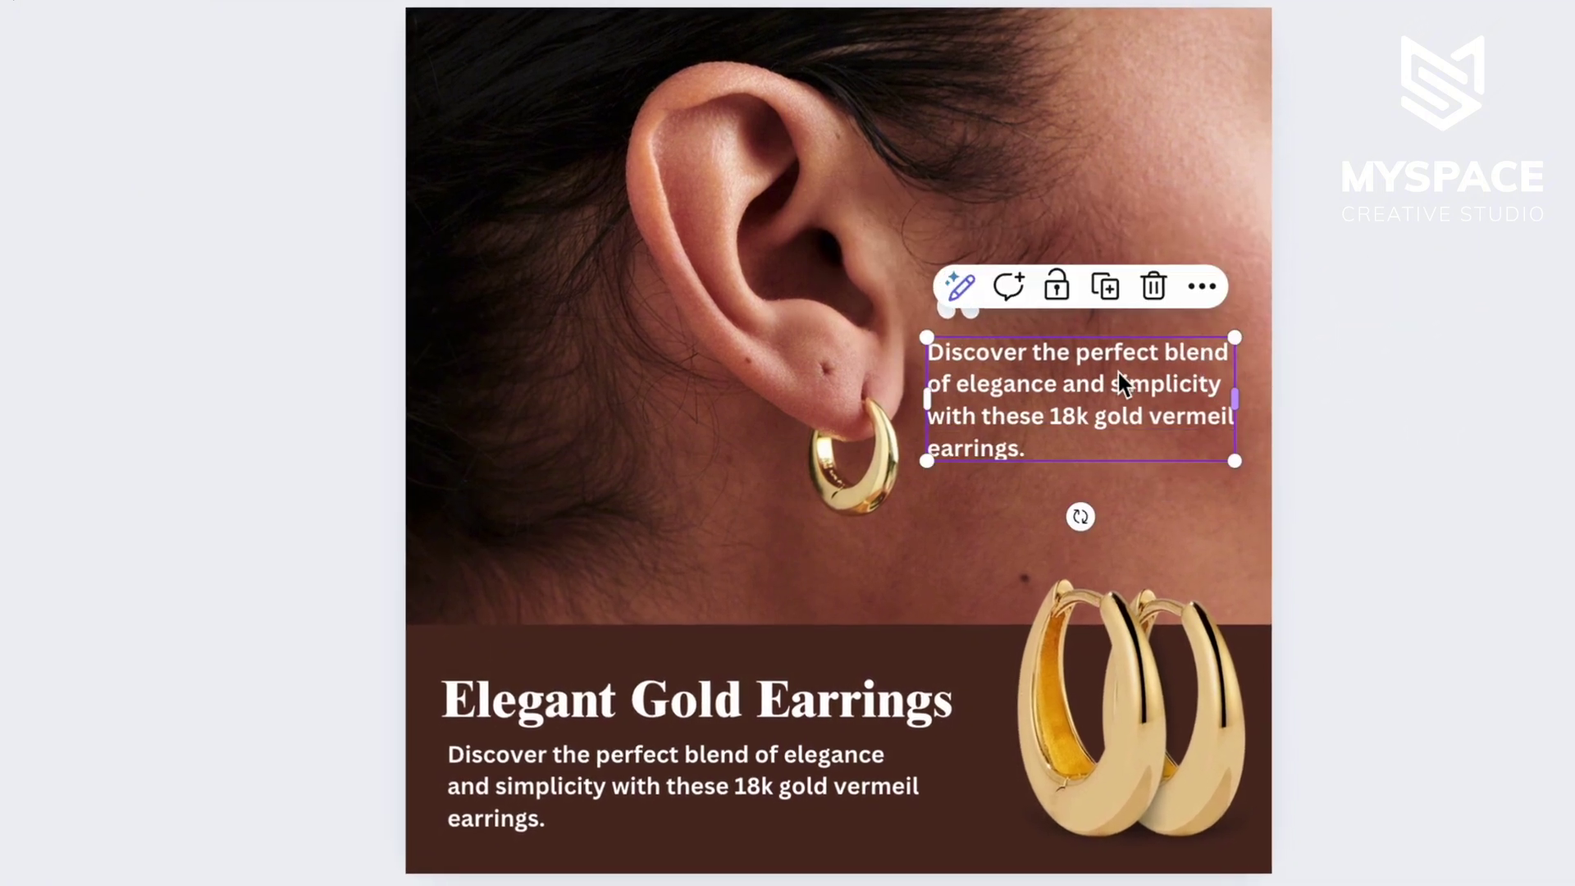
triple_click(1117, 369)
type("Beautiful, lightweight, and perfect for daily wear. Highly recommend!")
left_click(1455, 369)
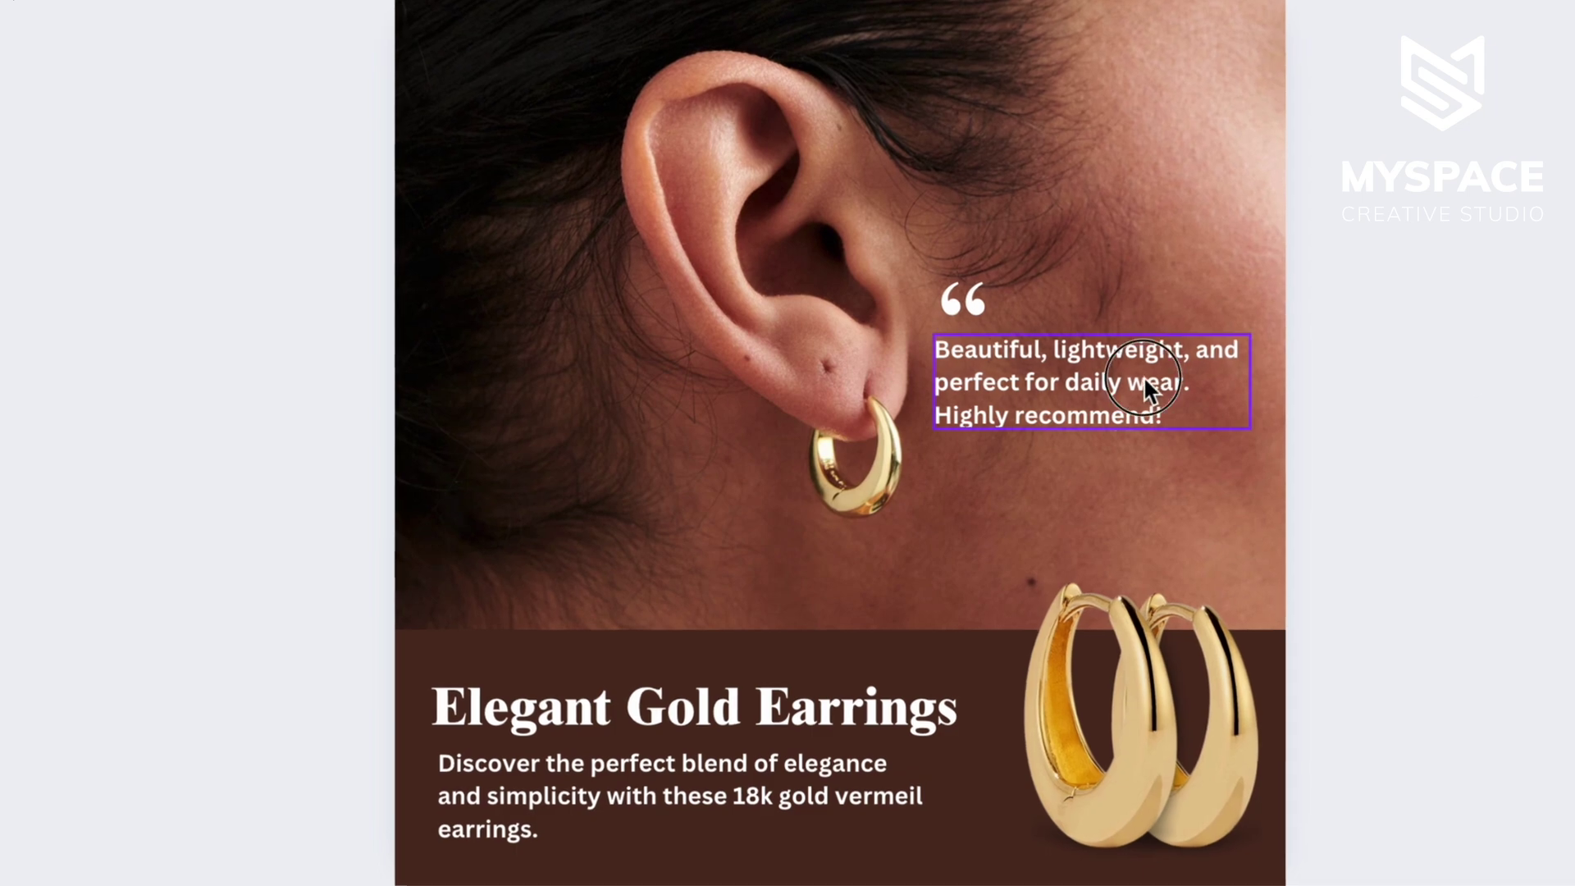
- Make the customer review text beside the ear italic
left_click(1146, 404)
left_click(625, 37)
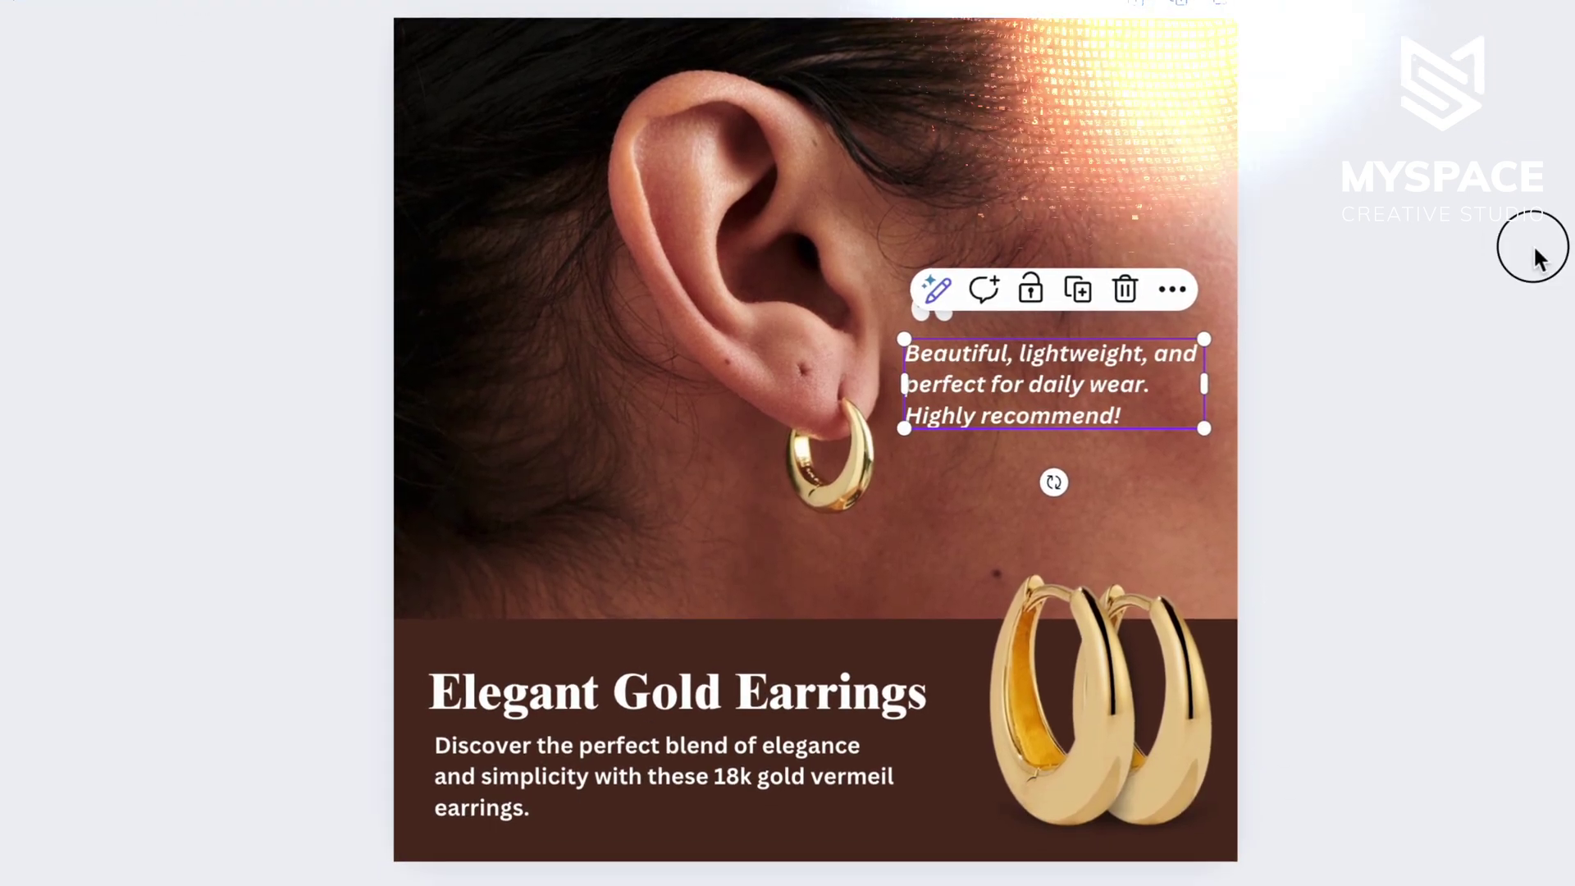
left_click(1539, 259)
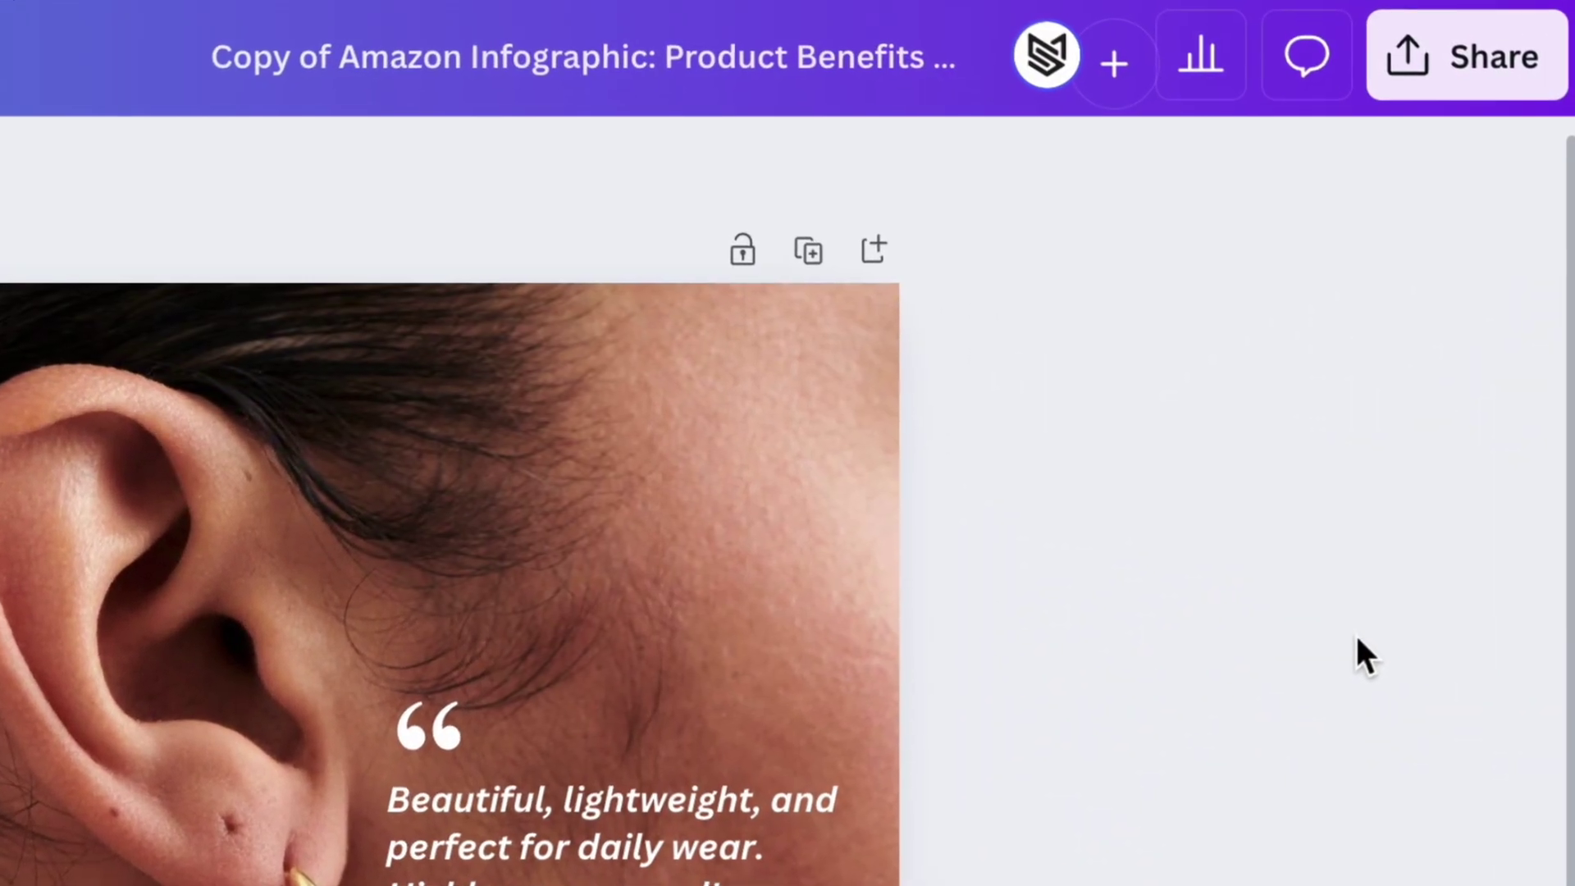
- Download the finished design as a PNG file at size 1 (2,000 × 2,000 px)
left_click(1476, 62)
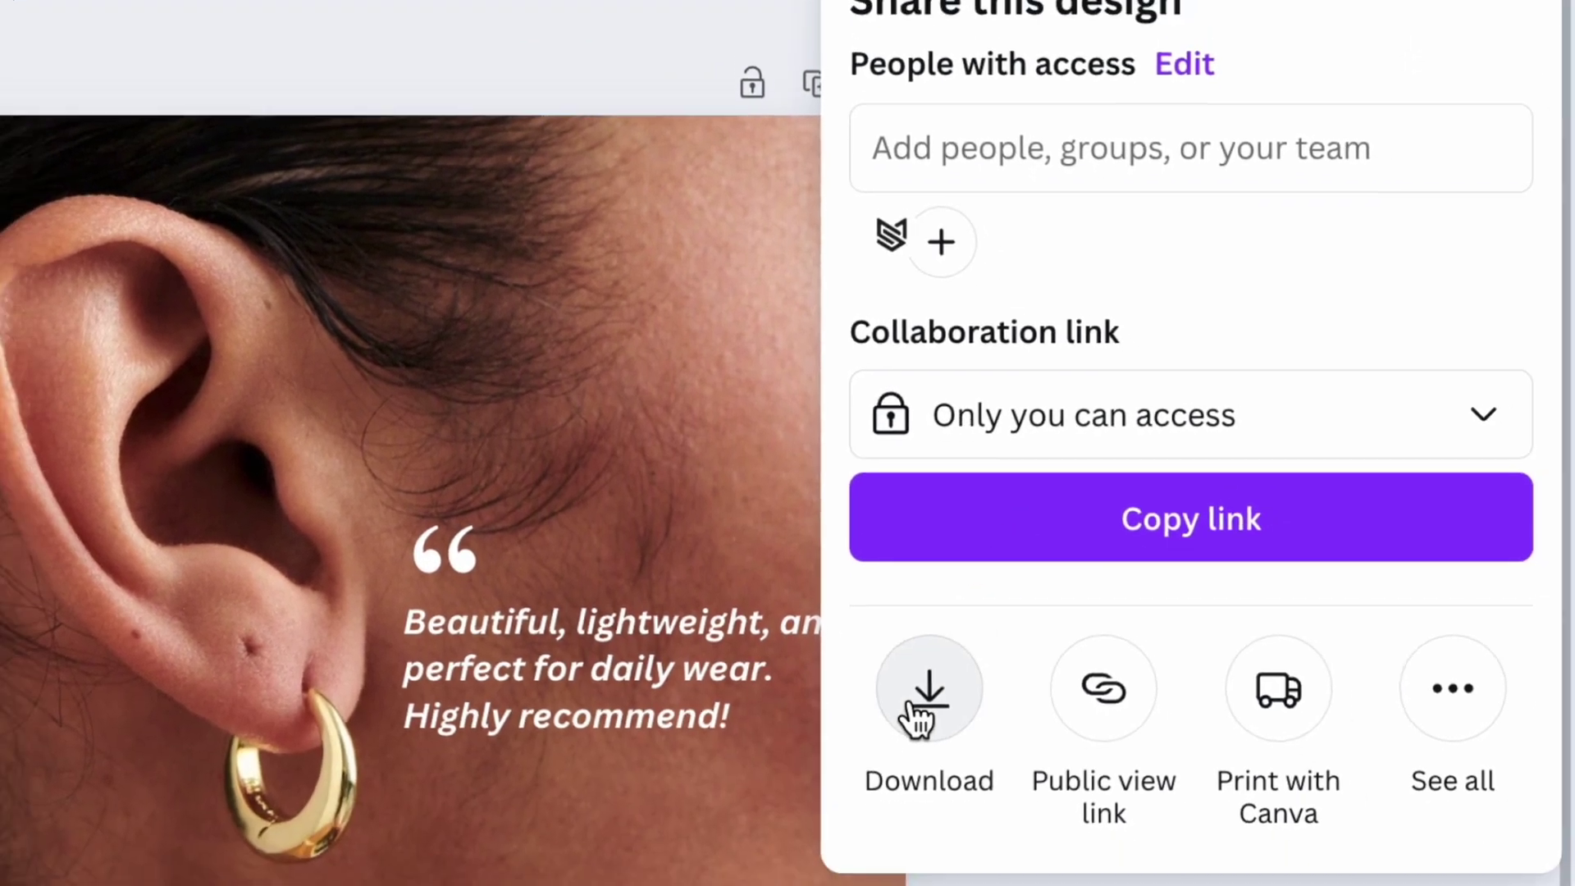
left_click(936, 781)
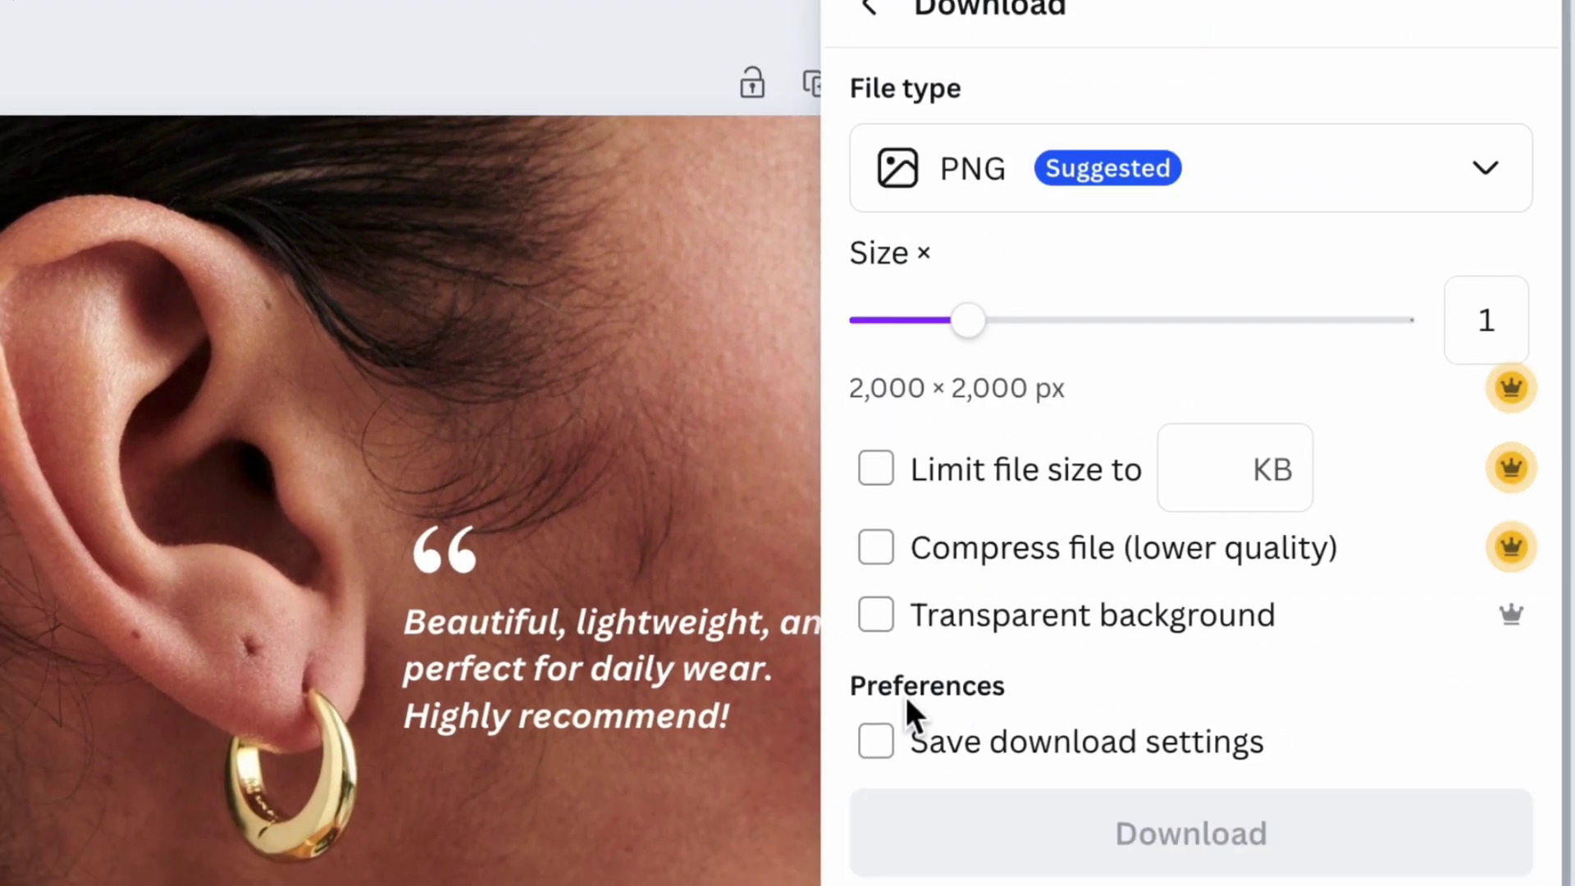
left_click(1057, 216)
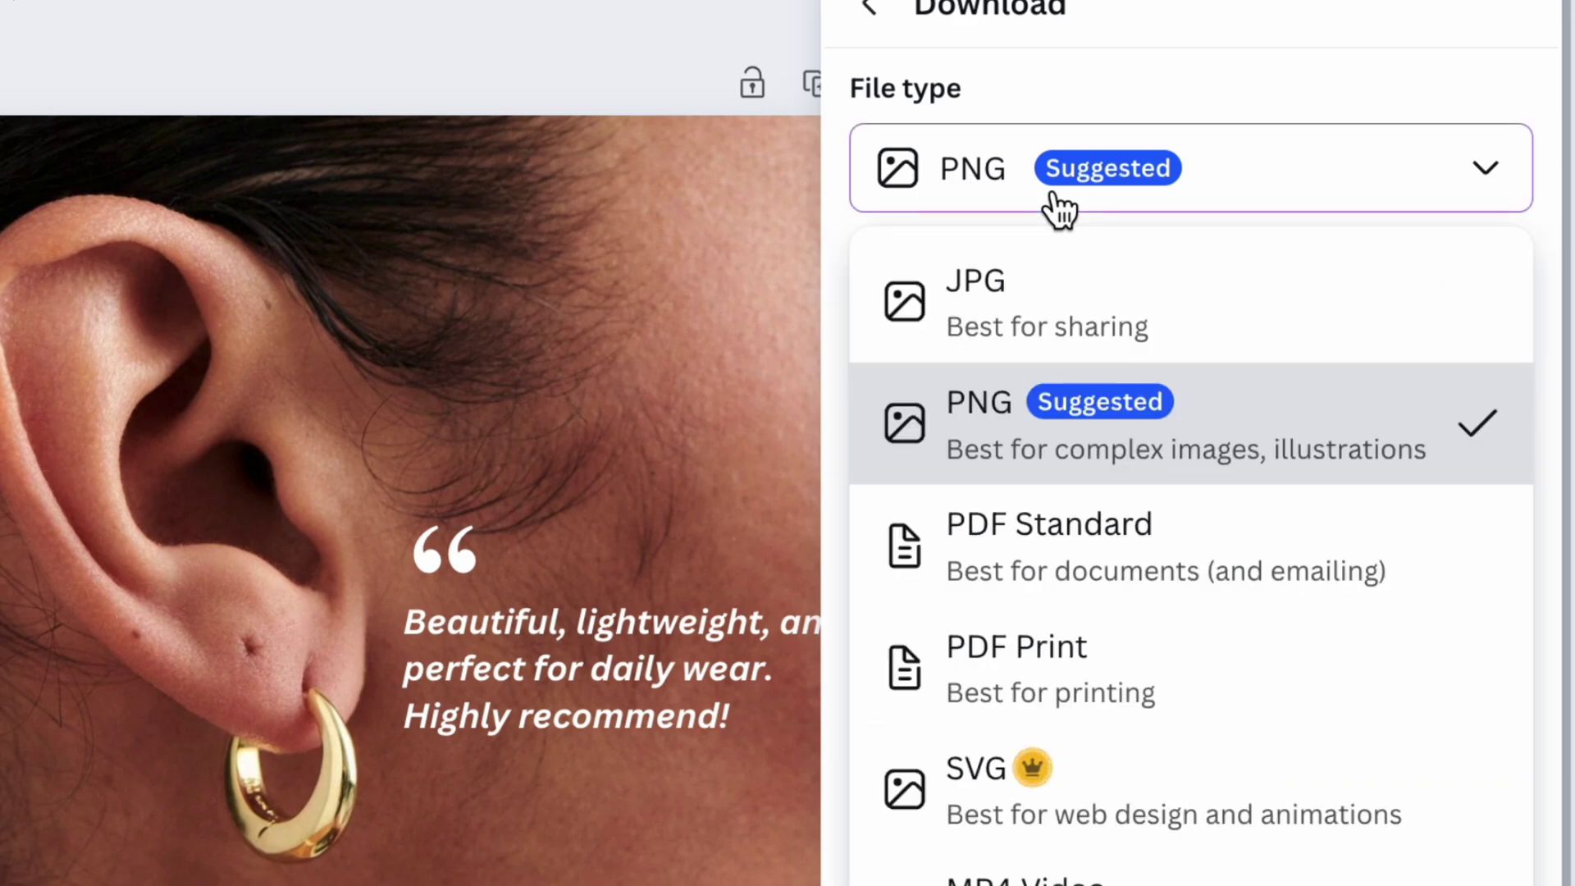
left_click(1017, 410)
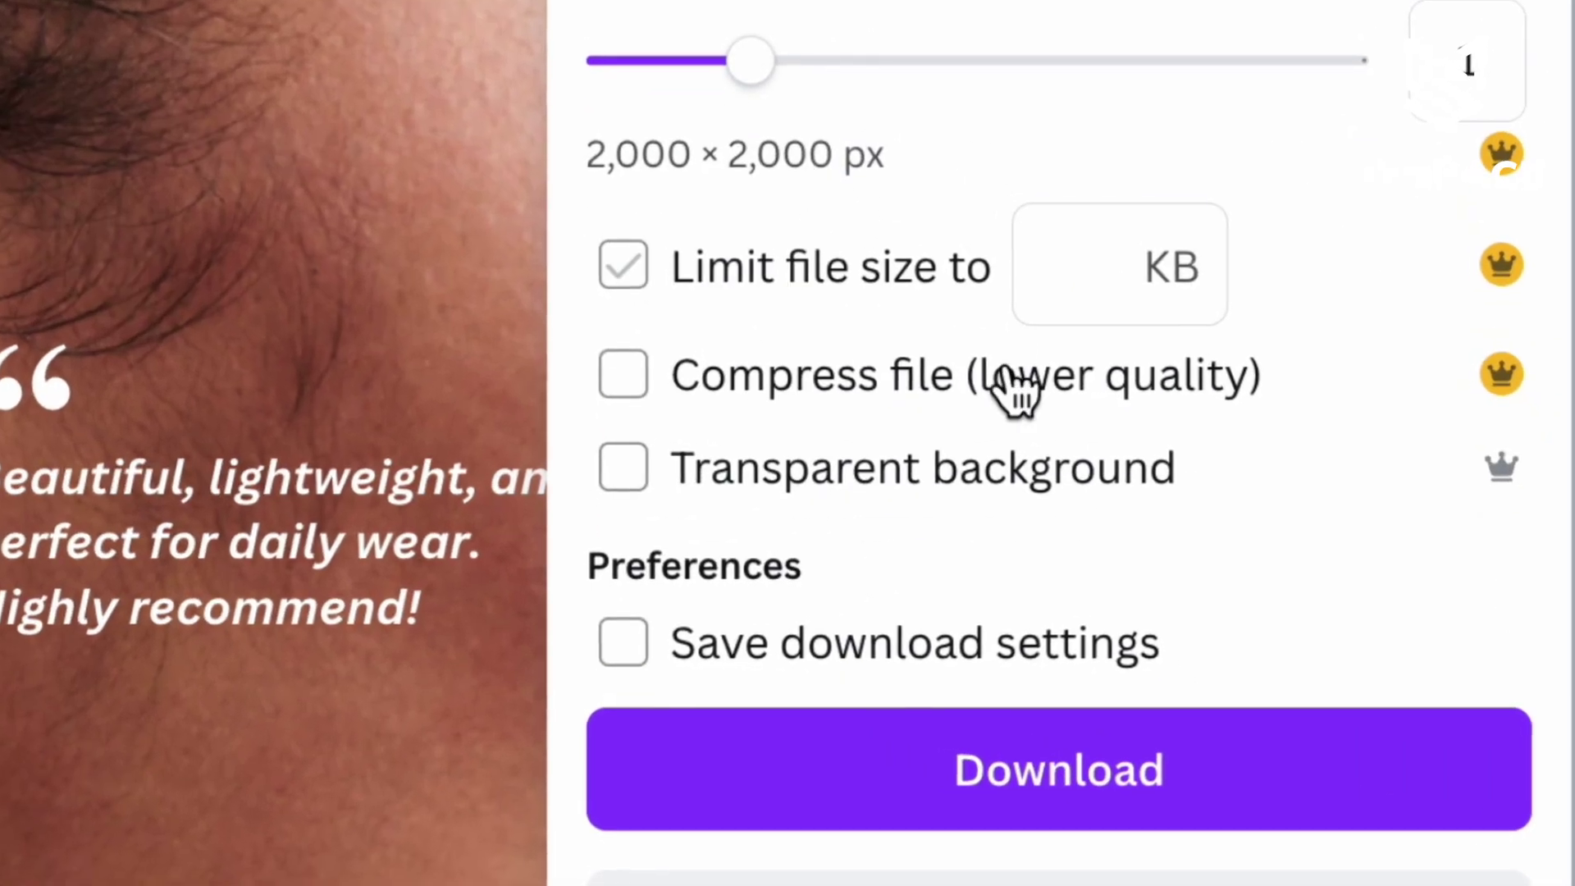
left_click(1083, 788)
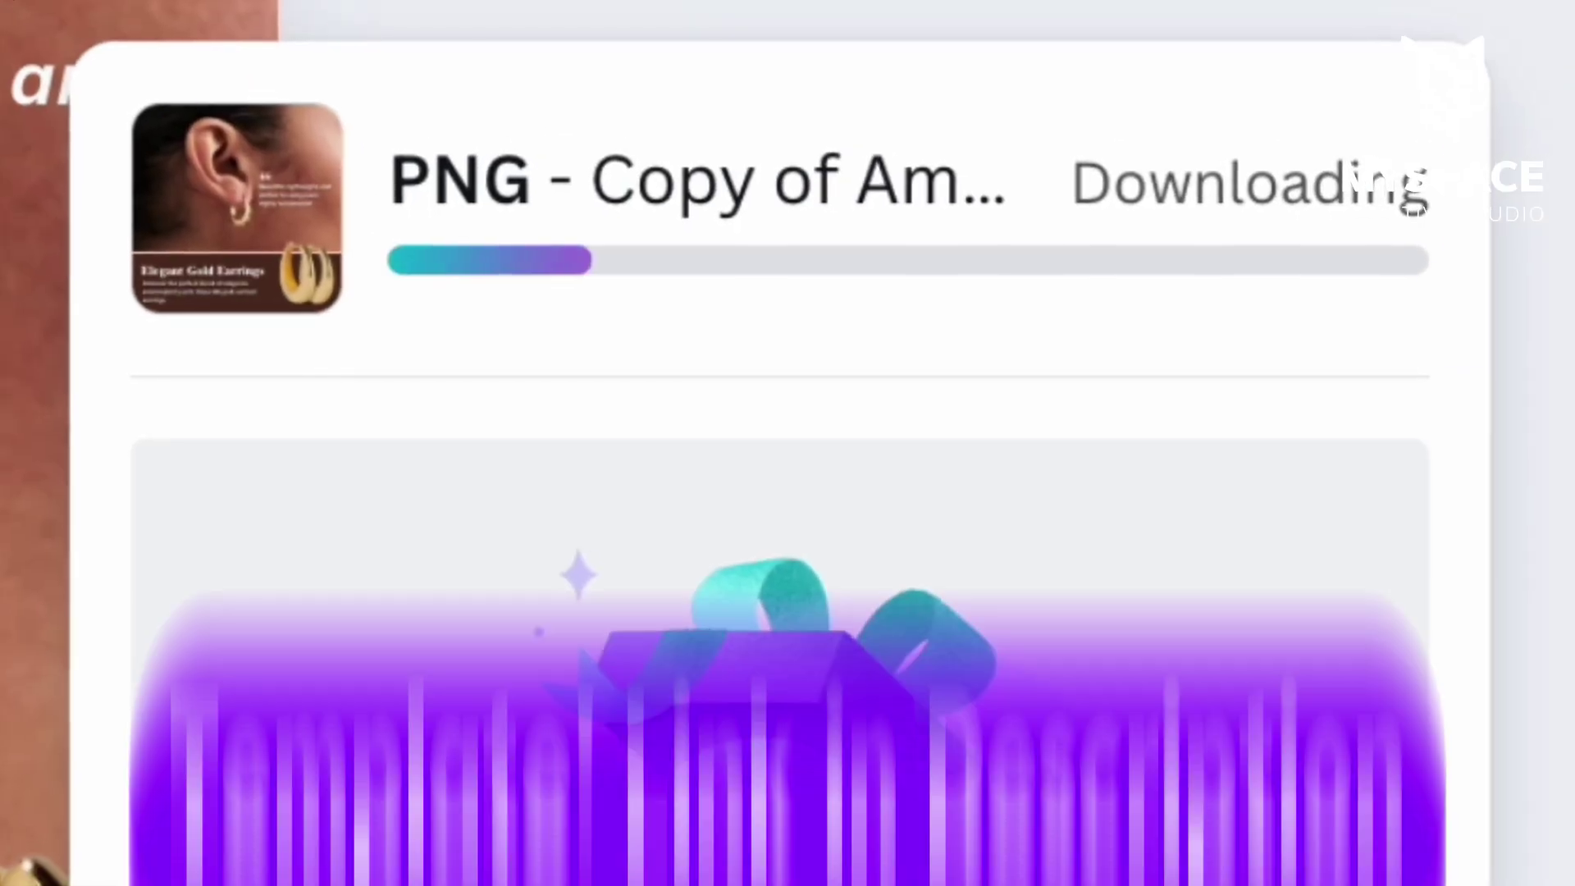